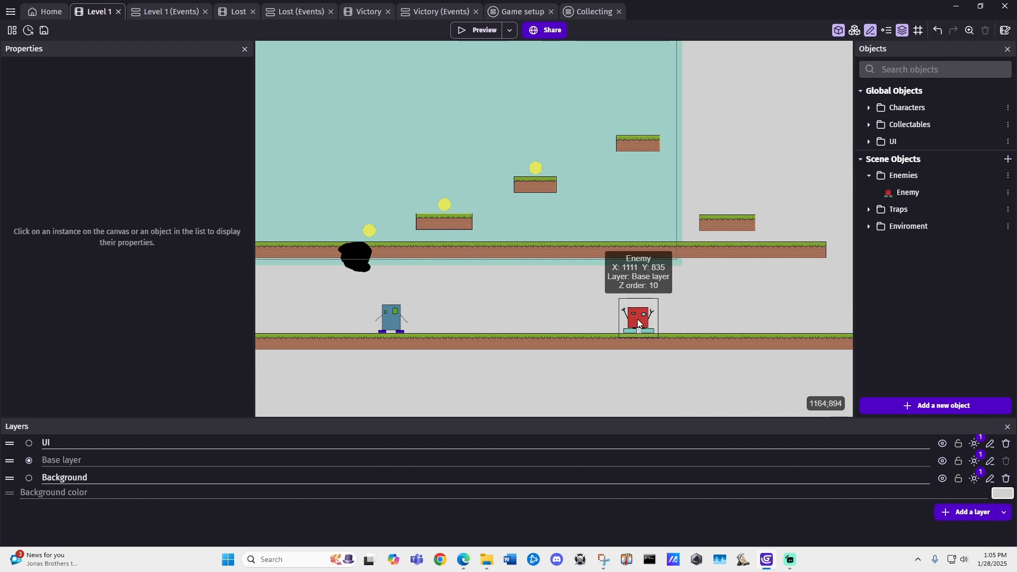
Step: Preview the level, move the player up to the red enemy, and close the preview
left_click(474, 29)
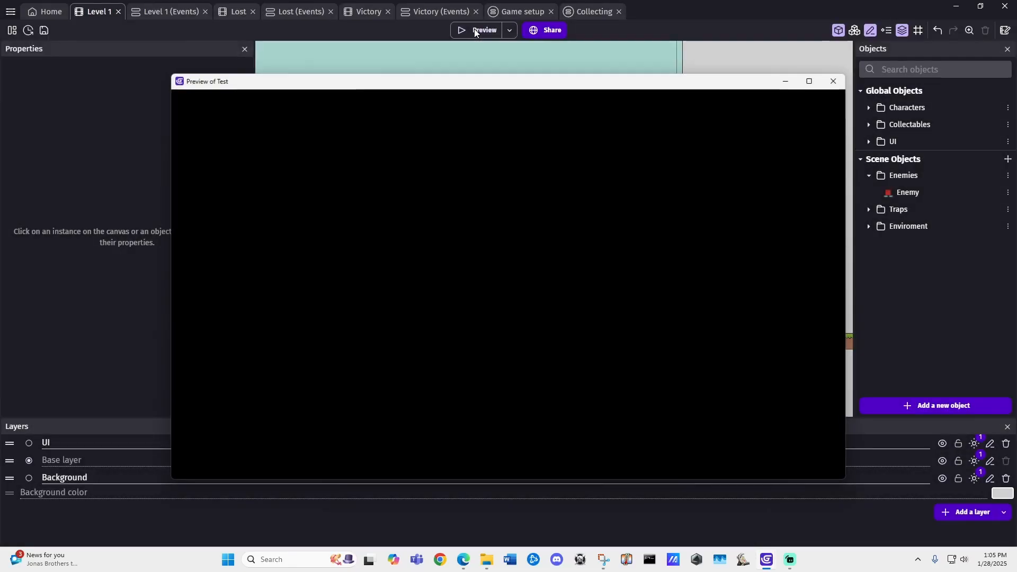
key("Right")
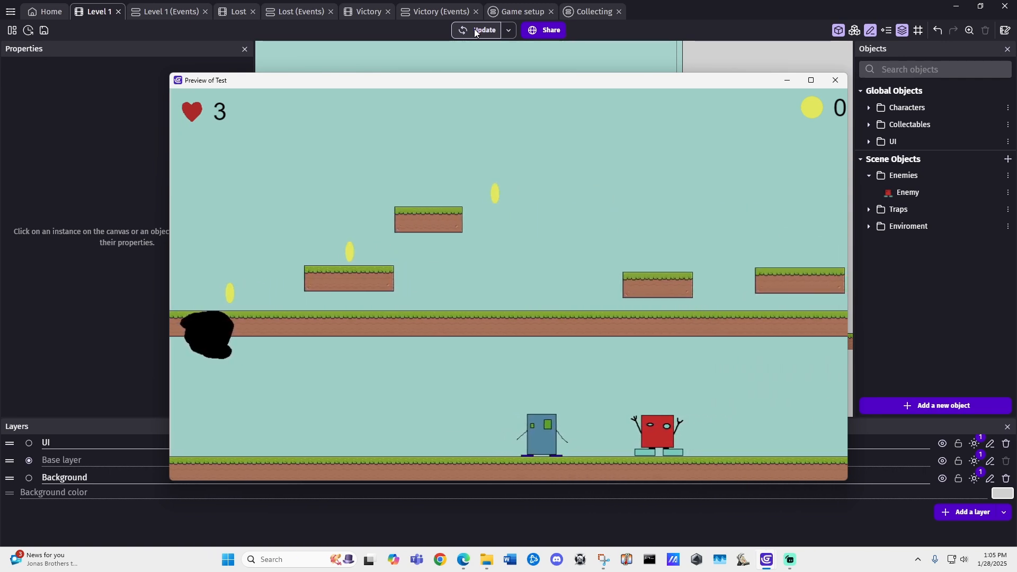
left_click(836, 79)
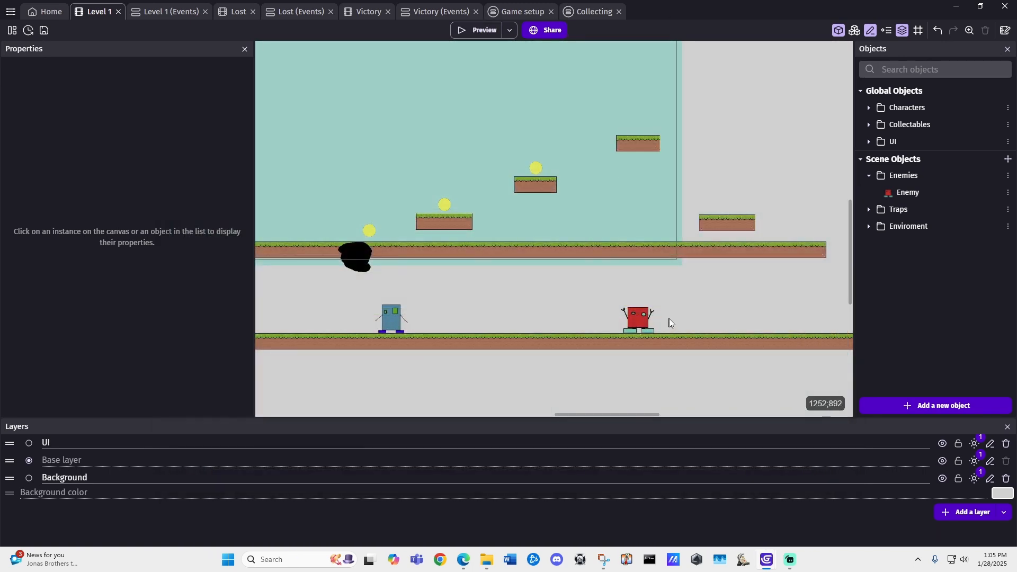
Step: Add the Ellipse movement behavior from the movement search results to the Enemy object
middle_click_drag(662, 313, 629, 315)
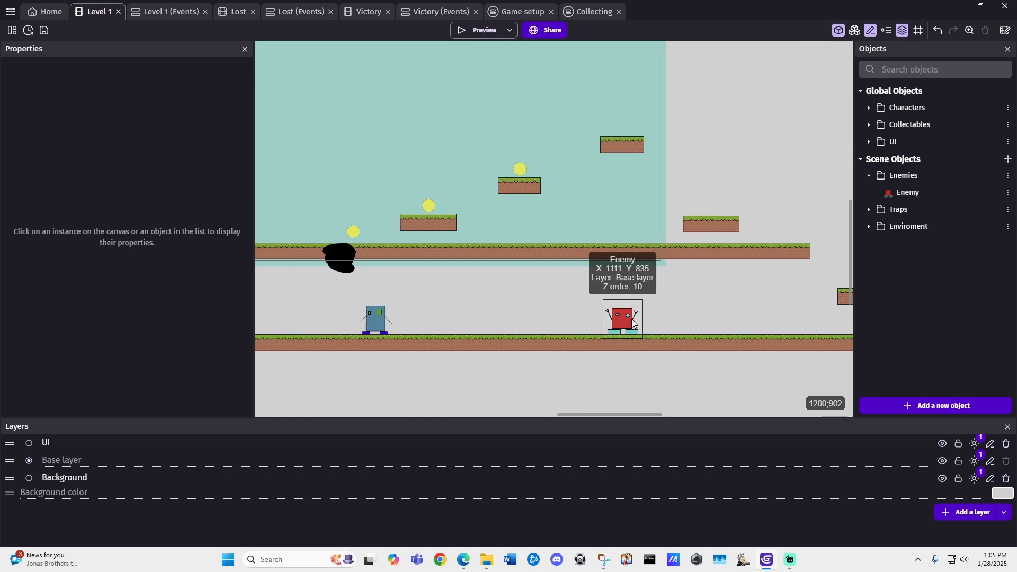
double_click(623, 319)
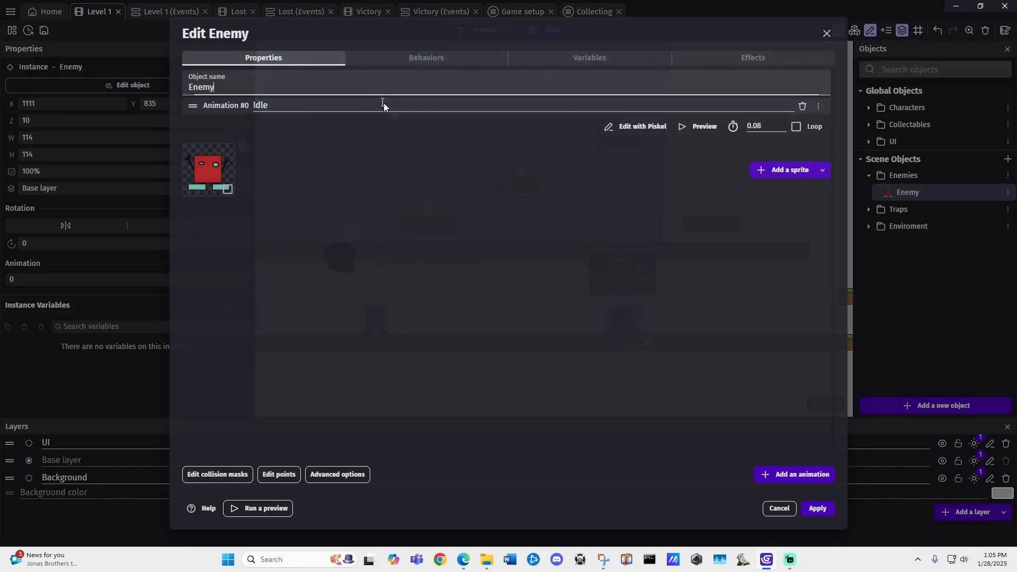
left_click(399, 58)
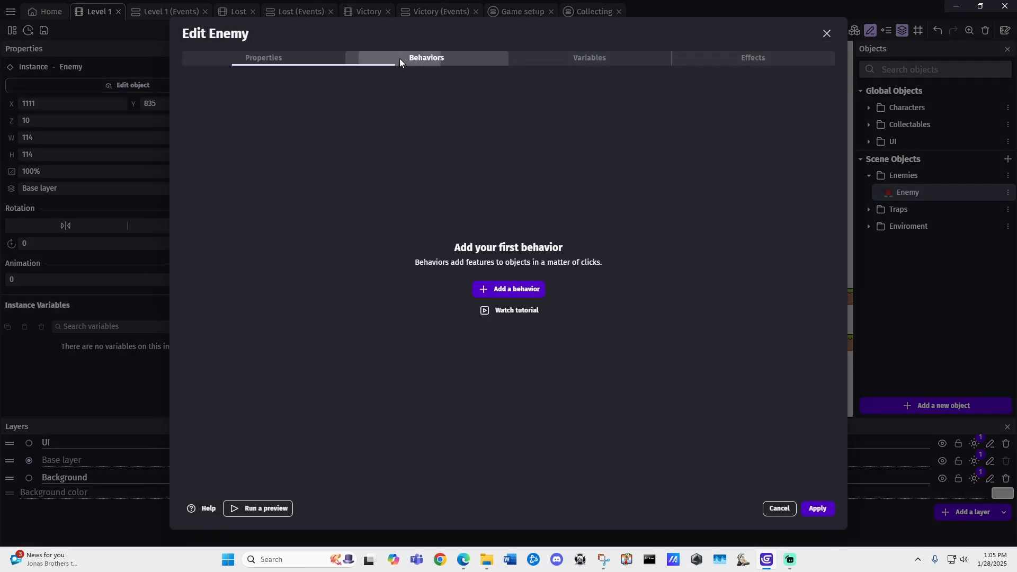
left_click(521, 290)
double_click(300, 58)
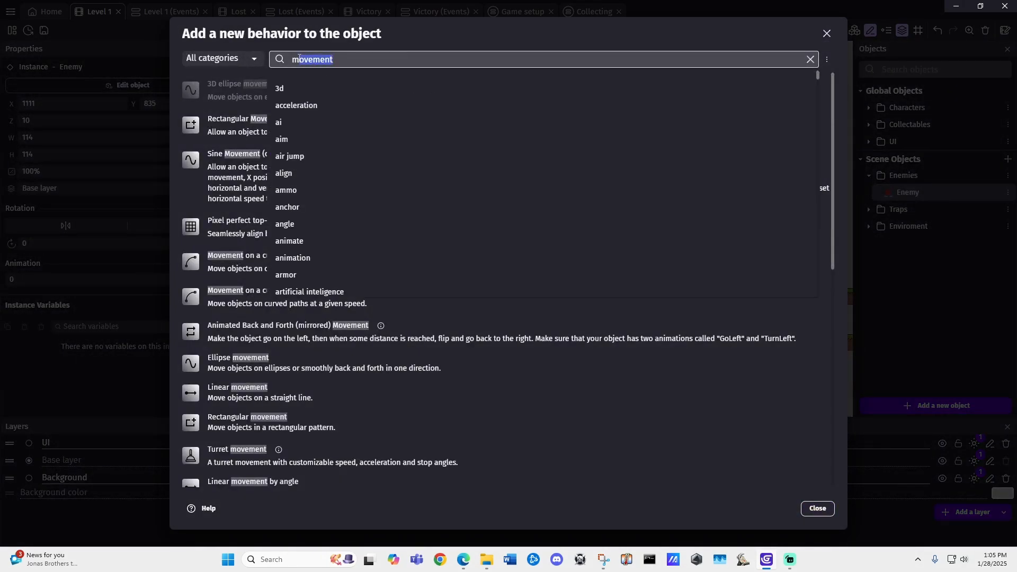
left_click(244, 47)
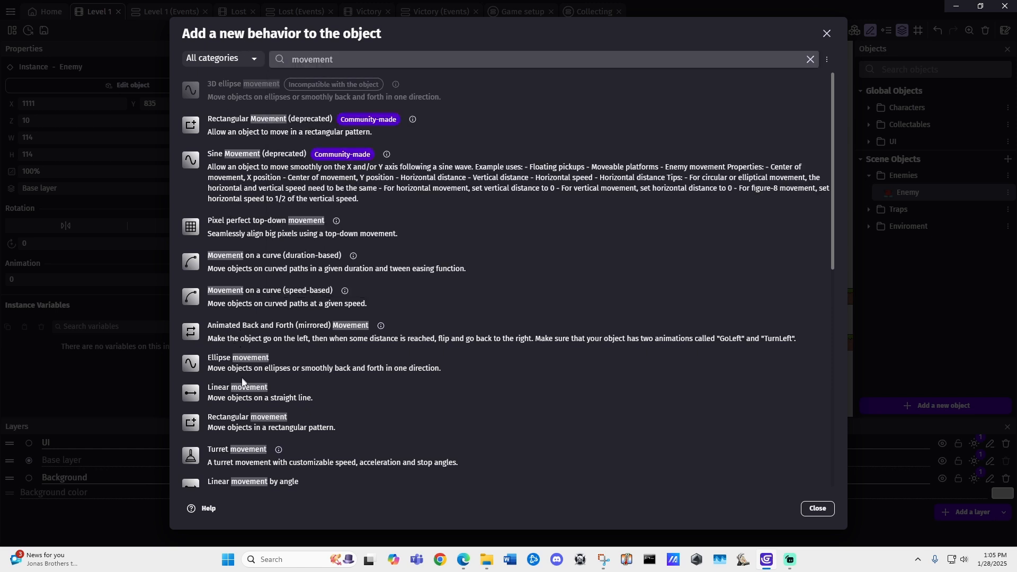
scroll(235, 375, "down", 1)
scroll(235, 375, "up", 1)
scroll(269, 370, "down", 1)
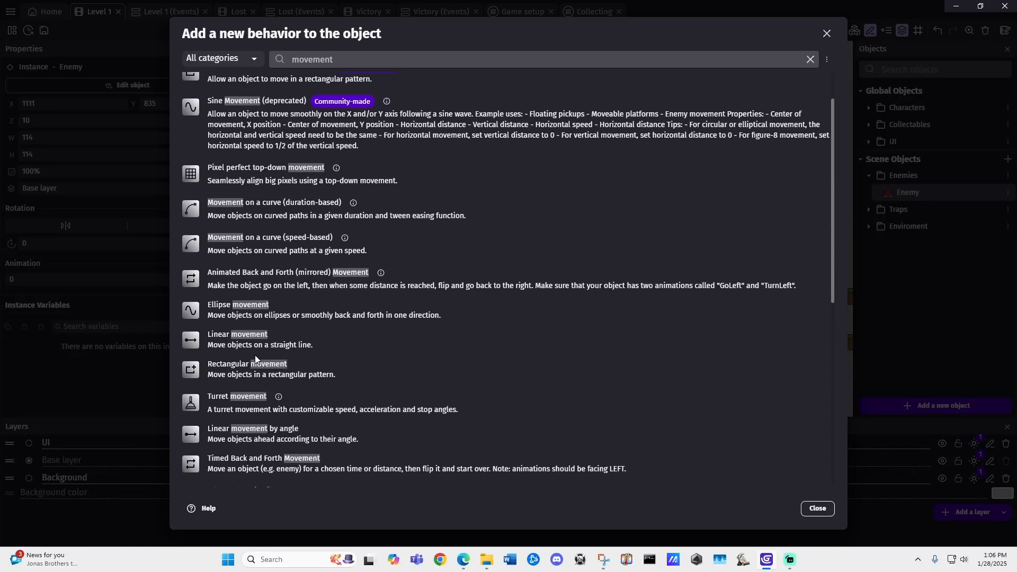
left_click(265, 316)
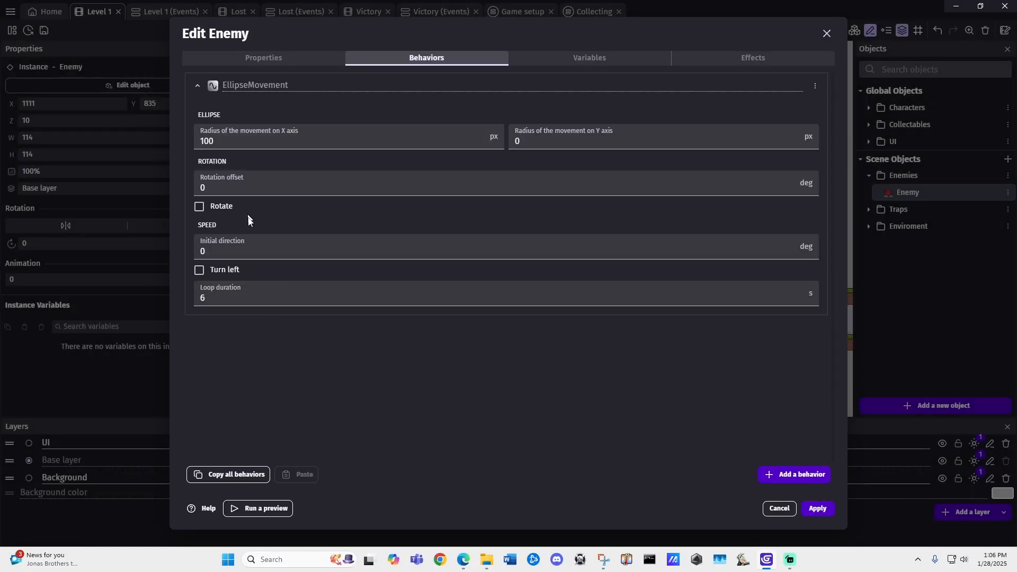
Step: Delete the EllipseMovement behavior from the Enemy object
left_click(816, 87)
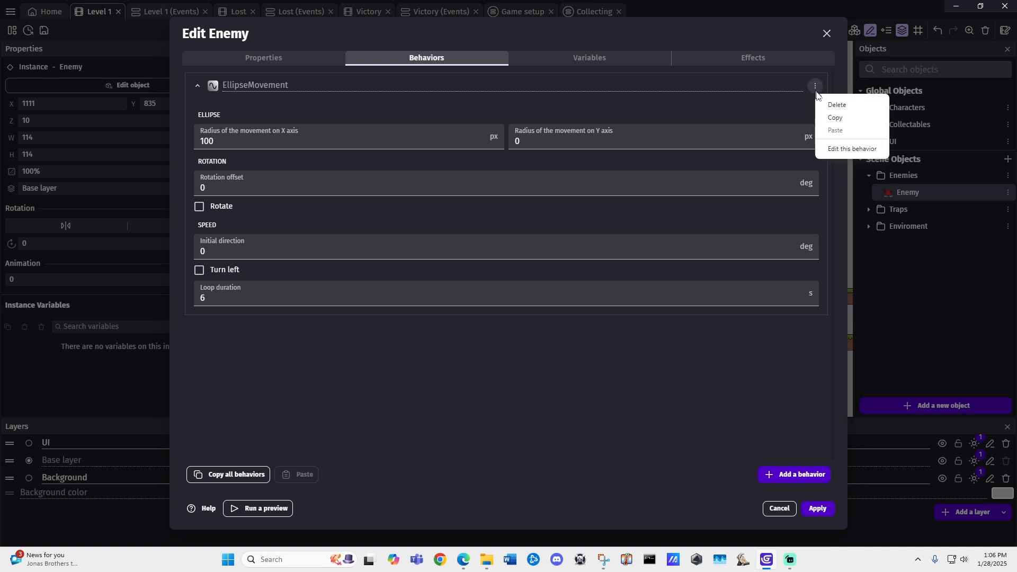
left_click(837, 105)
left_click(545, 278)
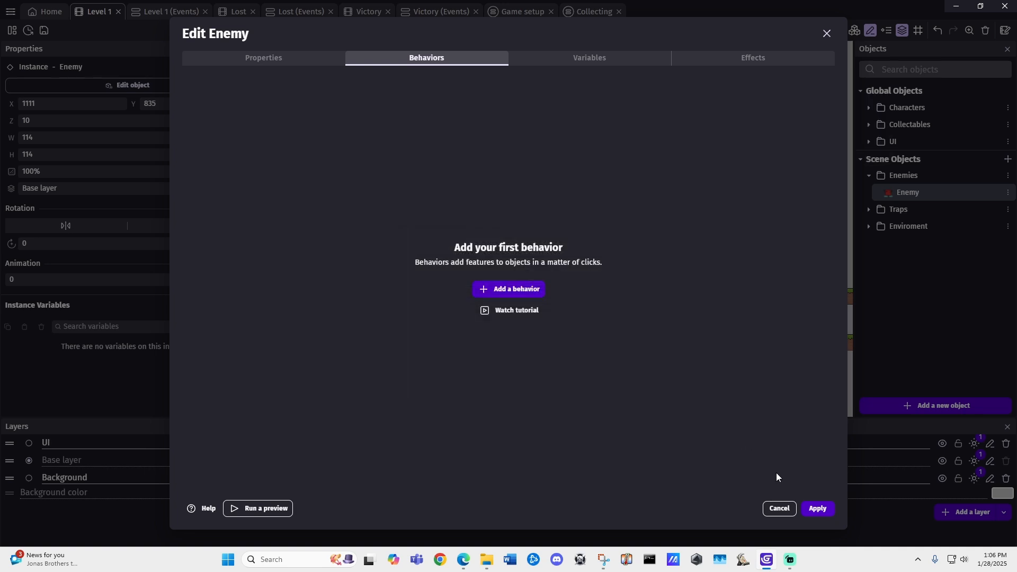
Step: Add the Timed Back and Forth Movement behavior to the Enemy object
left_click(527, 290)
scroll(318, 305, "down", 2)
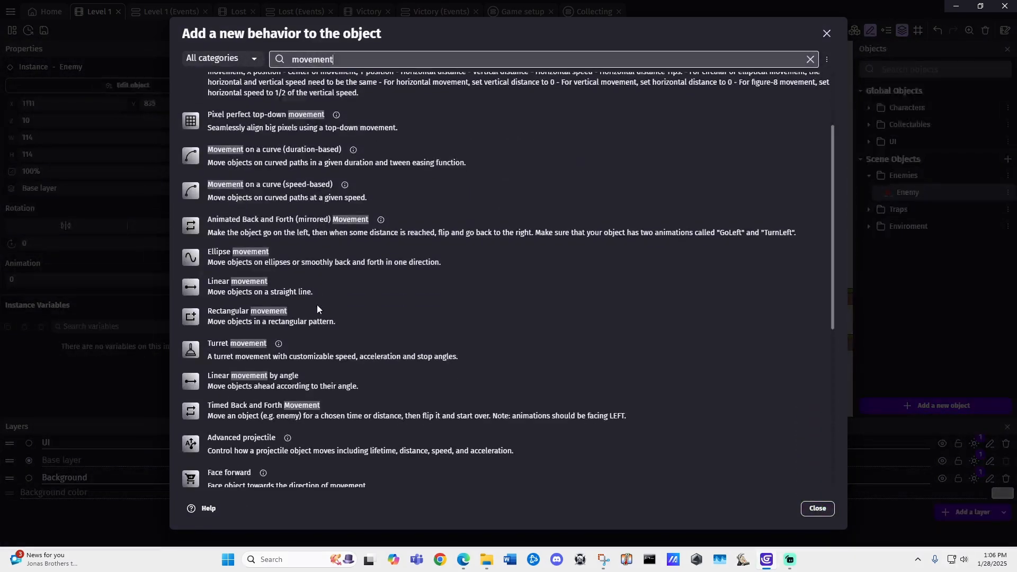
scroll(316, 311, "down", 1)
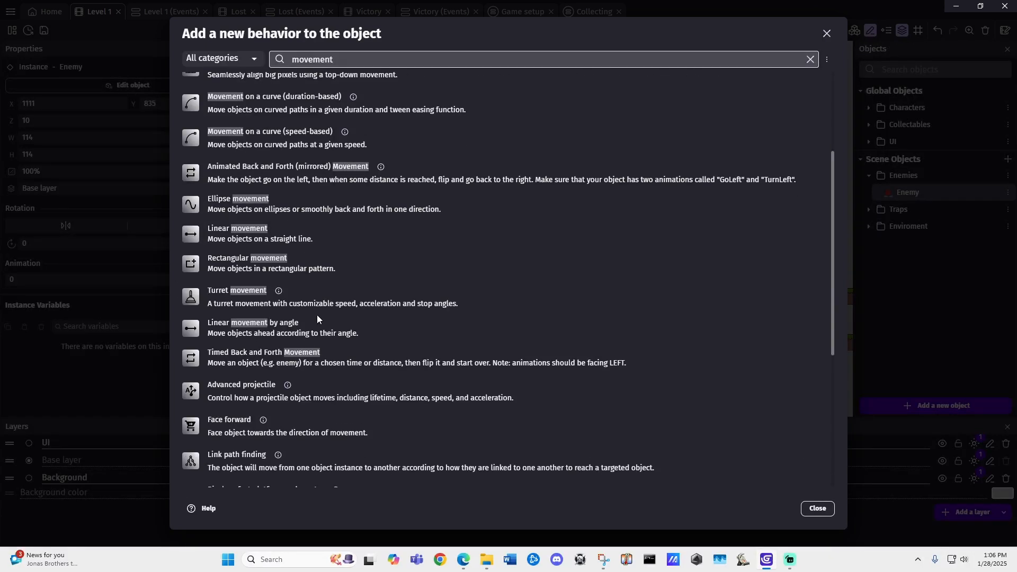
scroll(317, 317, "up", 1)
scroll(319, 325, "down", 2)
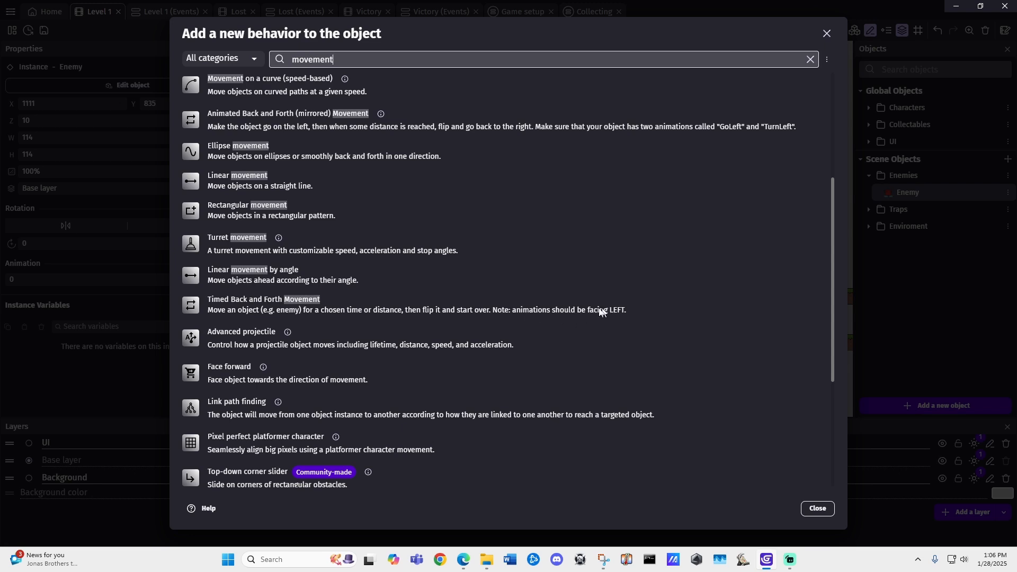
left_click(277, 304)
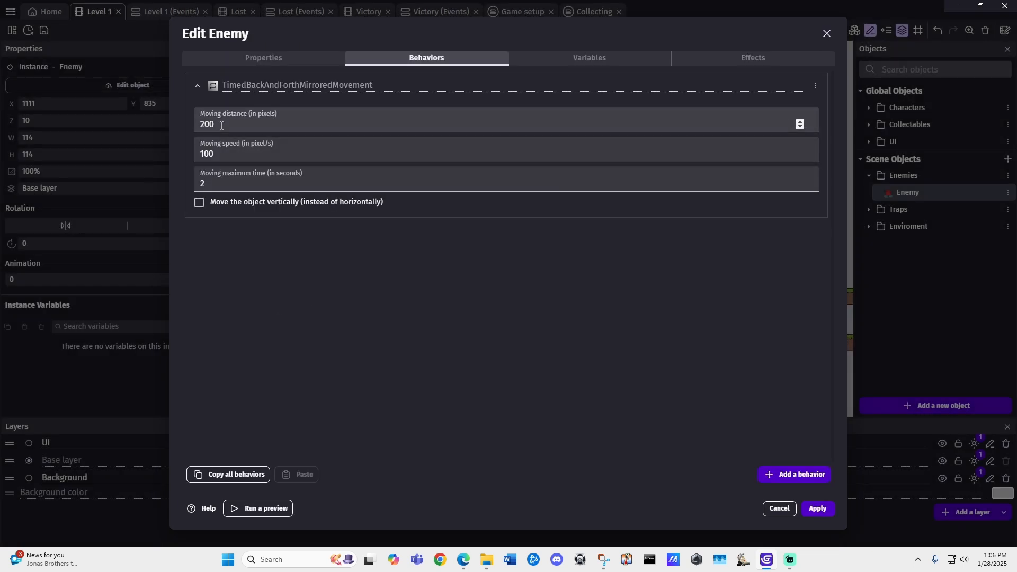
Step: Review the moving distance, moving speed and maximum time settings of the enemy's back-and-forth behavior
left_click(239, 126)
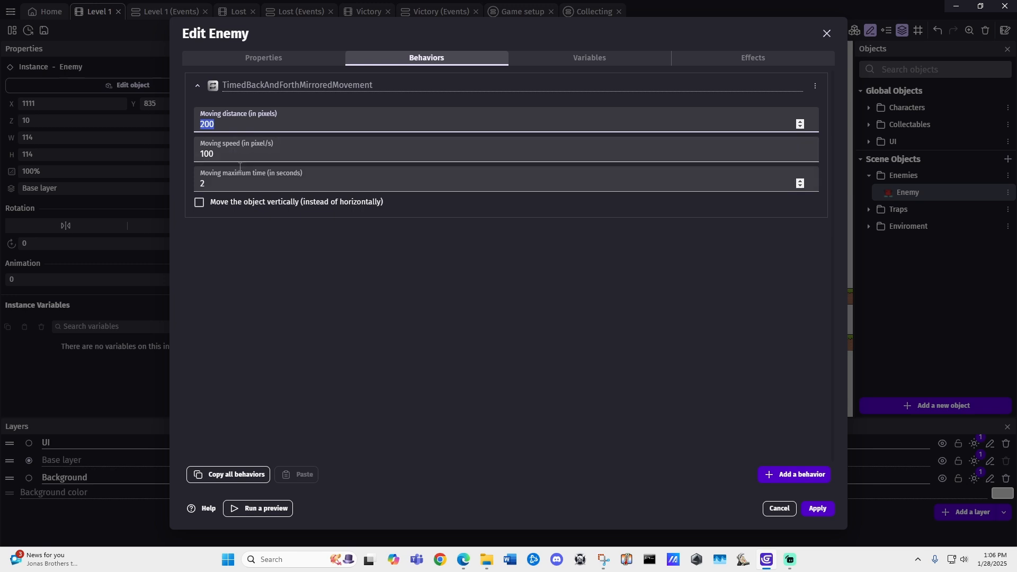
left_click(229, 148)
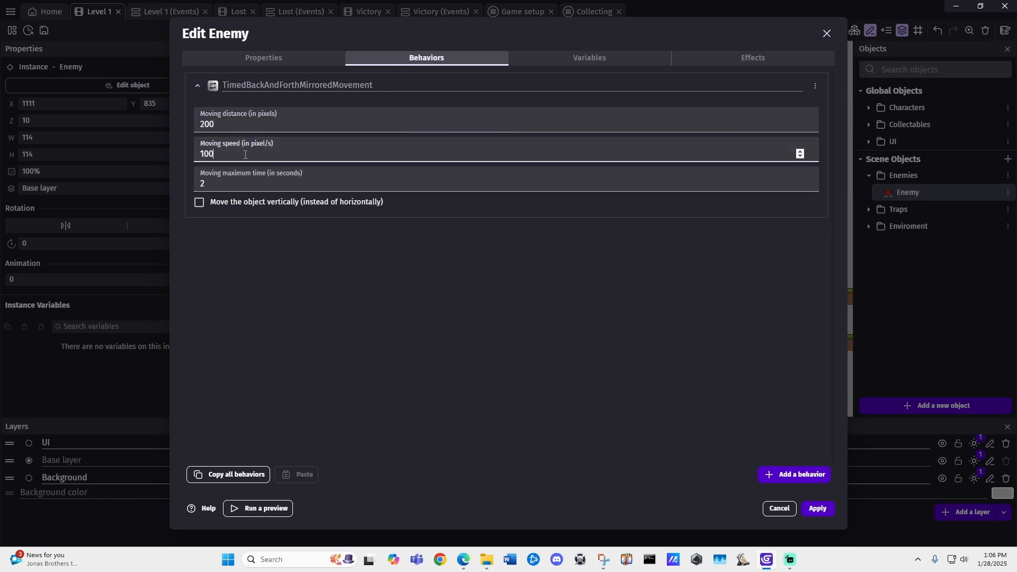
left_click(242, 185)
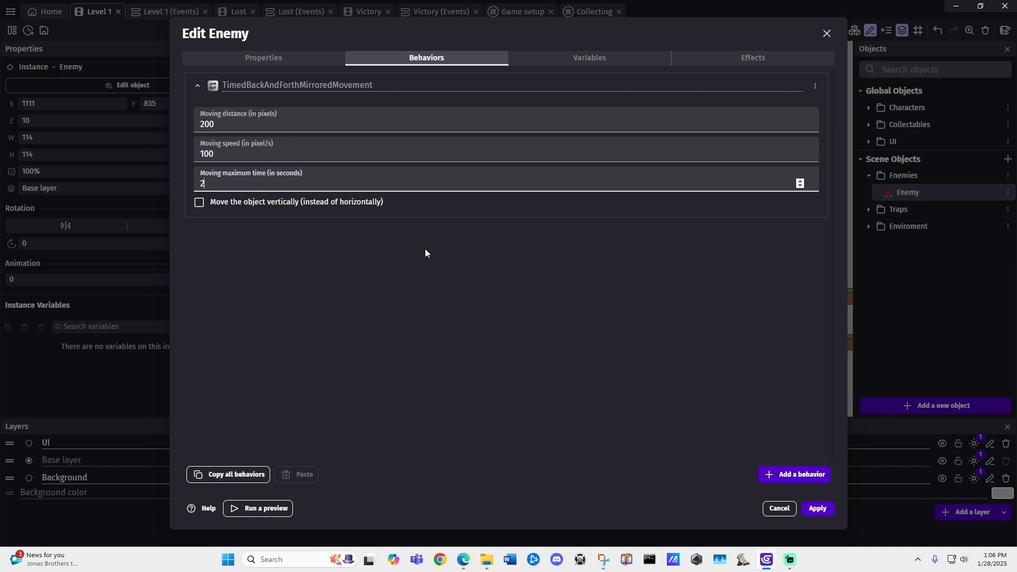
Step: Flip the enemy's Idle sprite horizontally in Piskel and back to its original orientation, save it, and apply the object changes
left_click(285, 61)
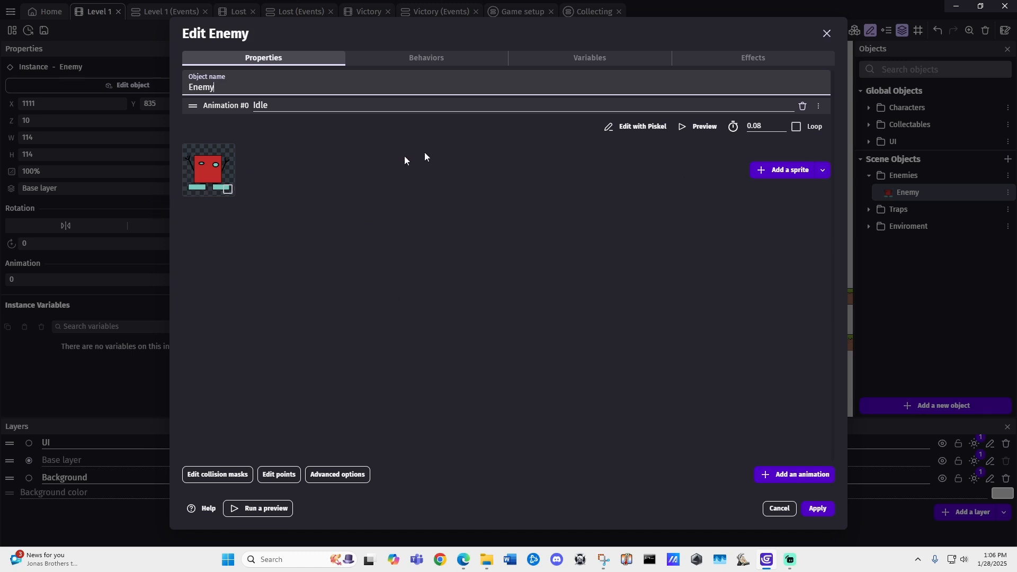
left_click(637, 126)
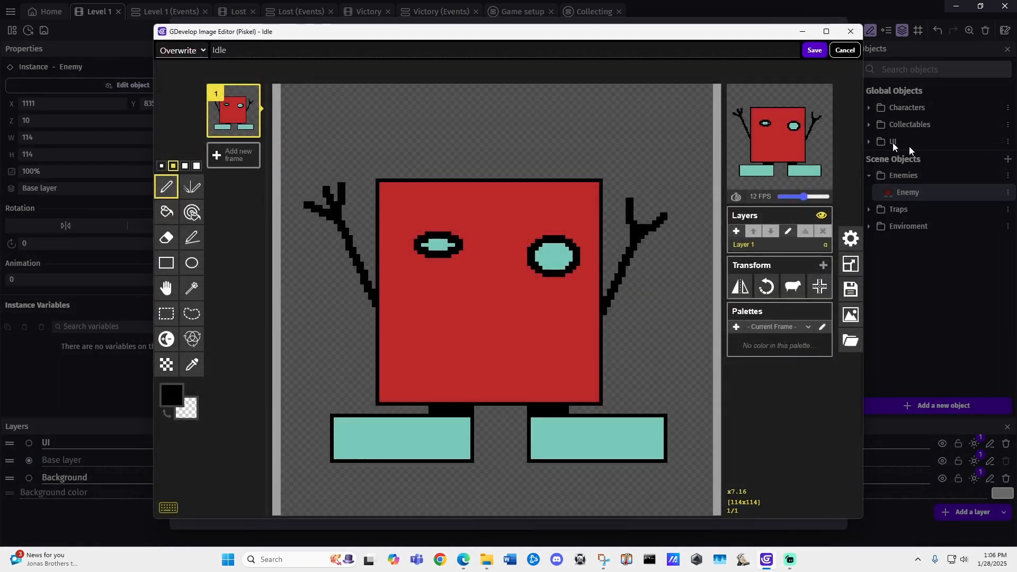
left_click(742, 290)
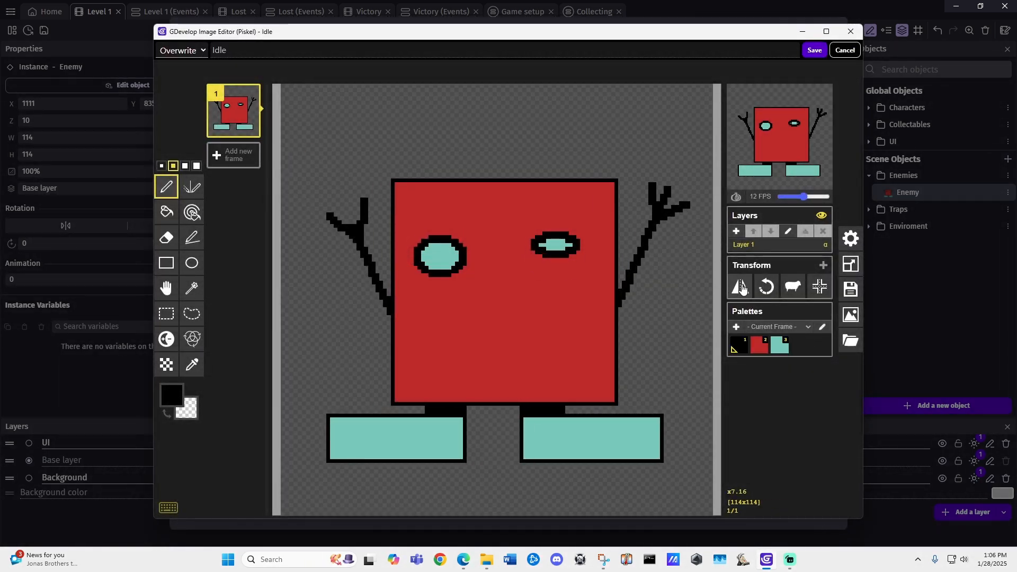
left_click(742, 289)
left_click(744, 287)
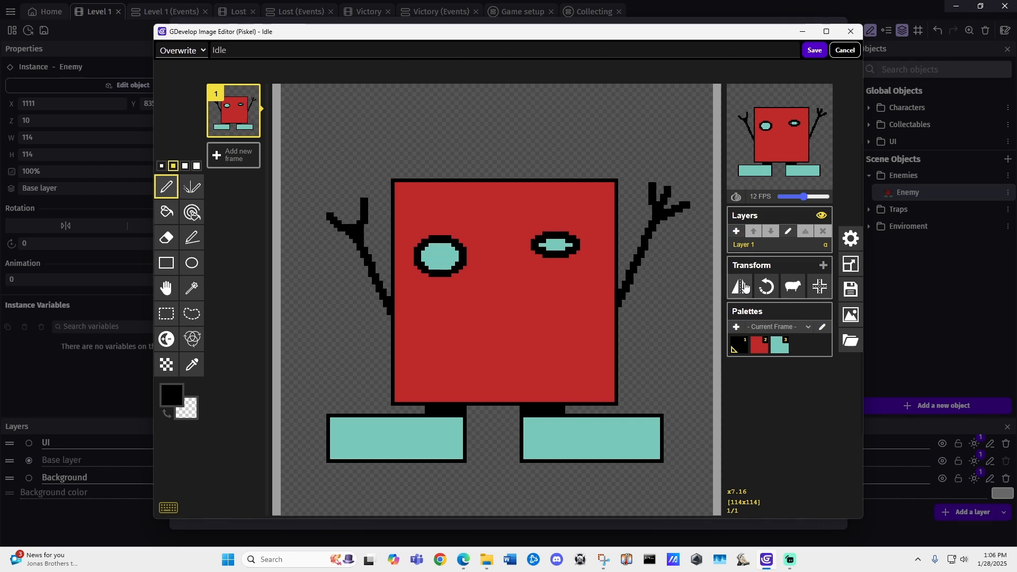
left_click(744, 288)
left_click(815, 50)
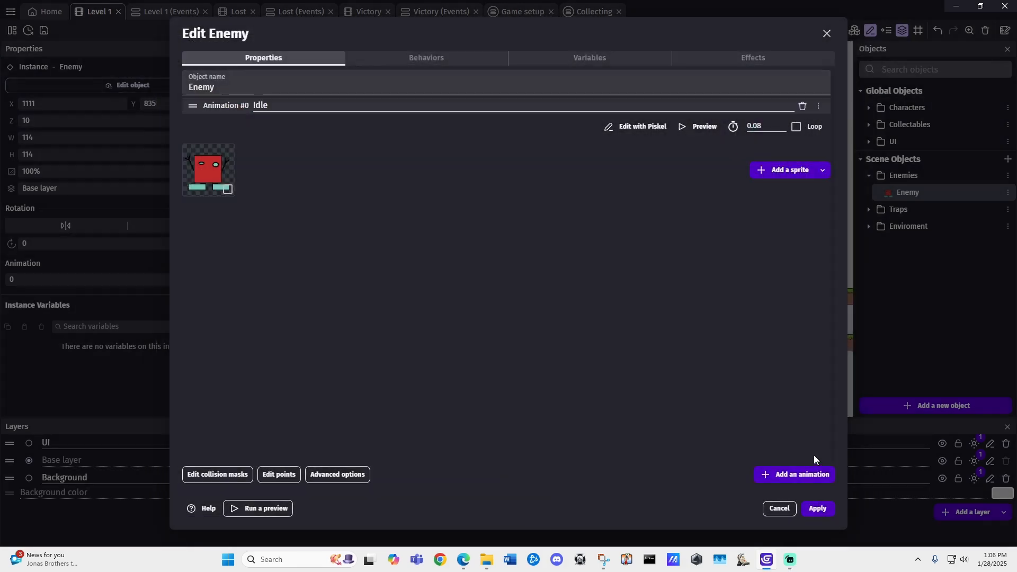
left_click(818, 509)
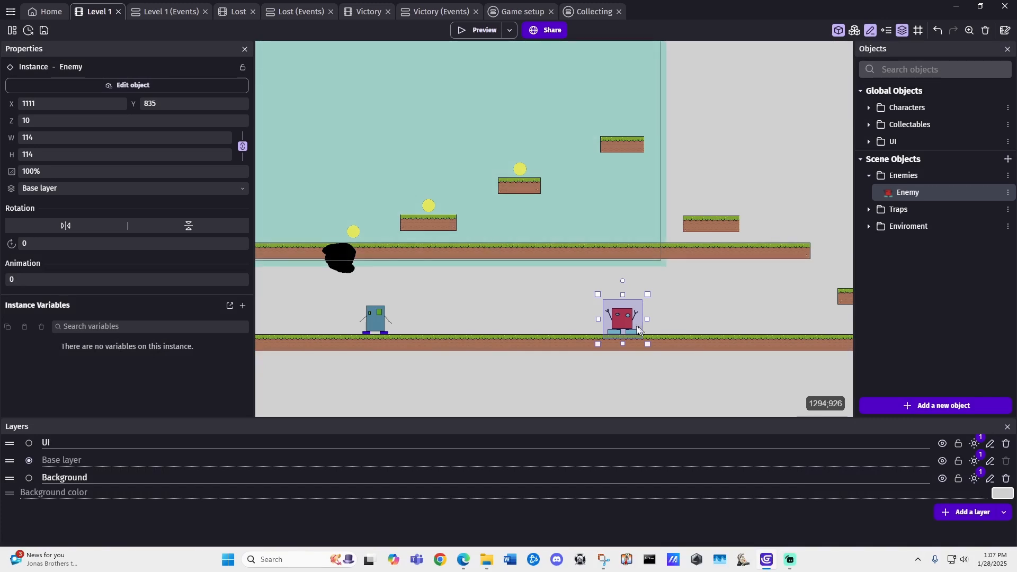
Step: Check that the Enemy object has the TimedBackAndForthMirroredMovement behavior and apply the object settings
double_click(623, 319)
left_click(399, 57)
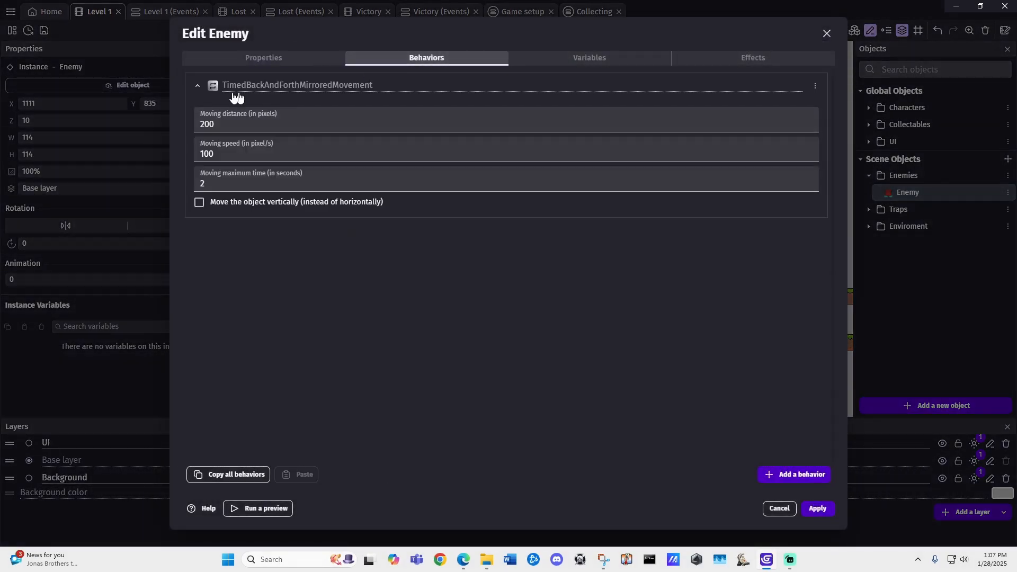
left_click(816, 509)
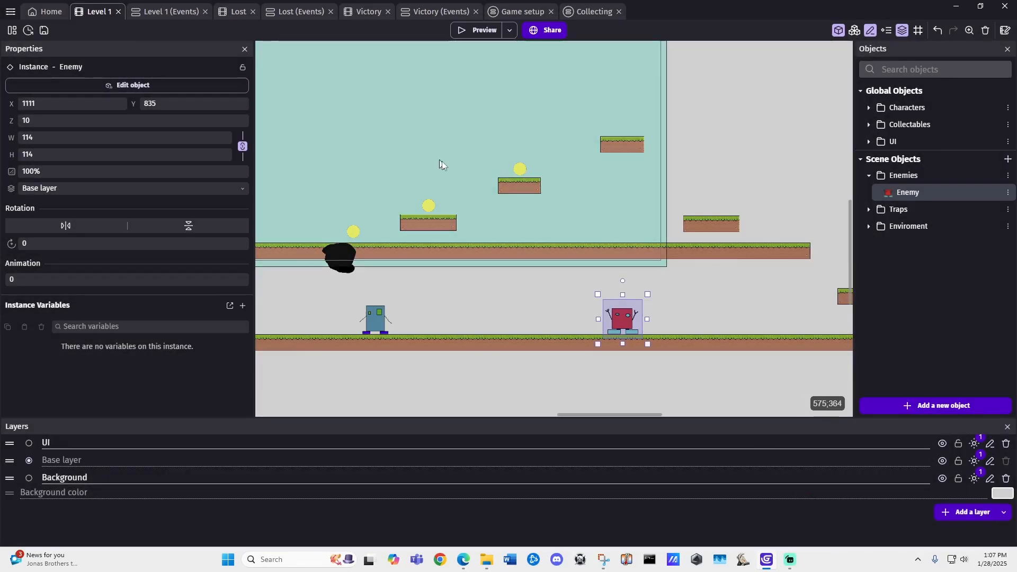
Step: Preview the level, approach the enemy with the player to watch its back-and-forth movement, and close the preview
left_click(480, 30)
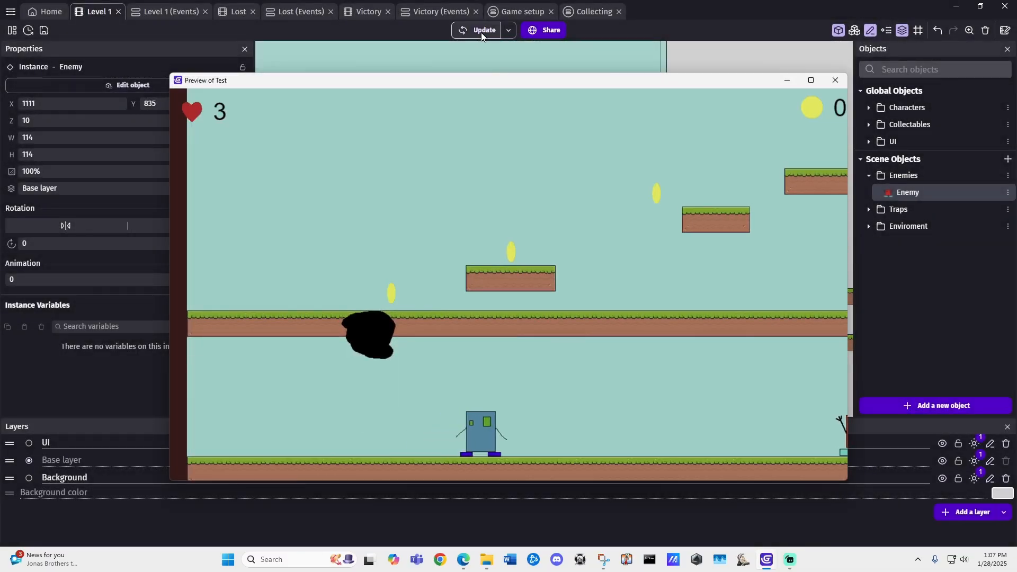
key("Right")
key("Left")
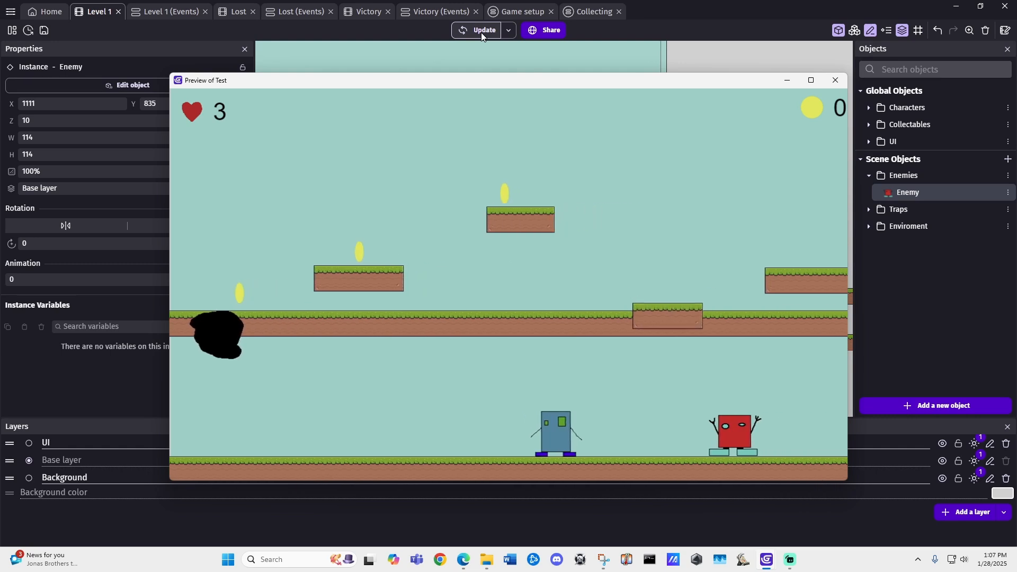
key("Right")
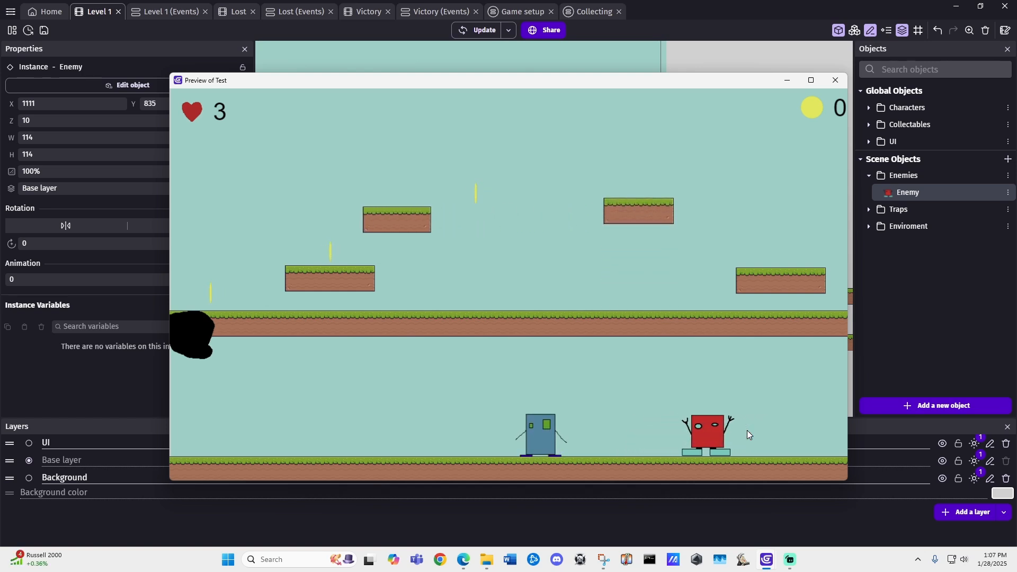
left_click(838, 87)
Step: Delete the TimedBackAndForthMirroredMovement behavior from the Enemy object and apply the change
scroll(550, 304, "right", 2)
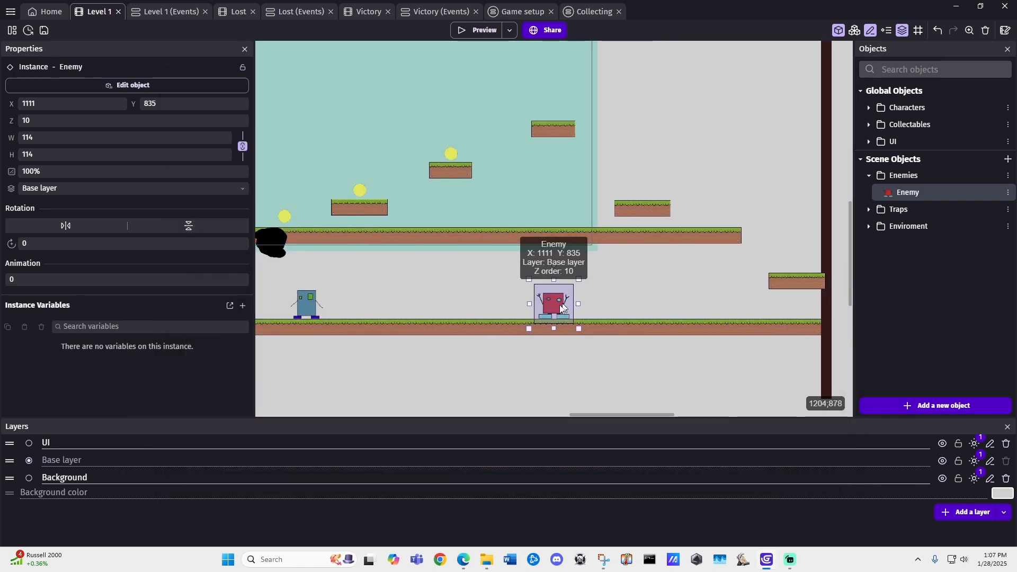
double_click(550, 303)
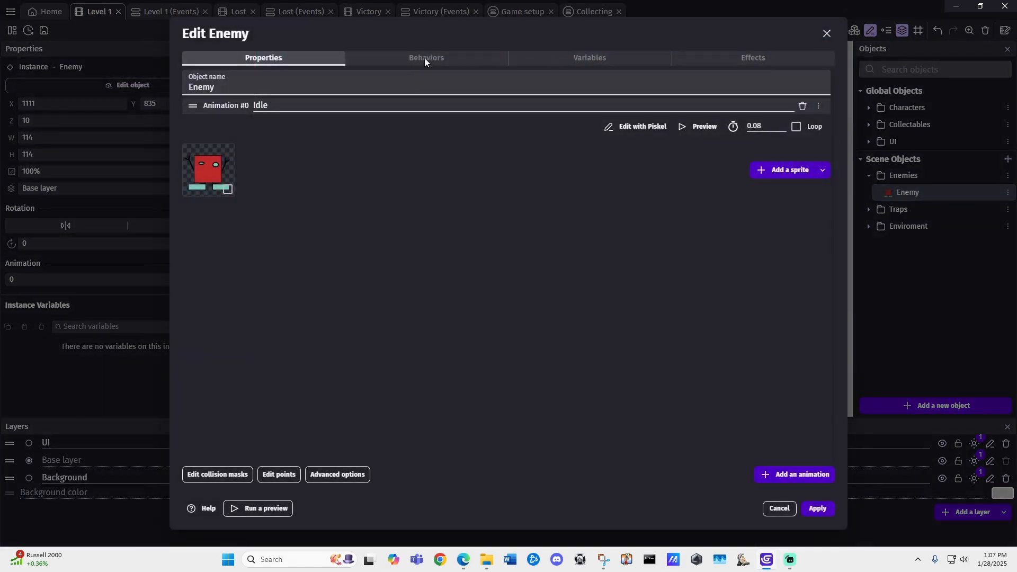
left_click(427, 59)
left_click(816, 85)
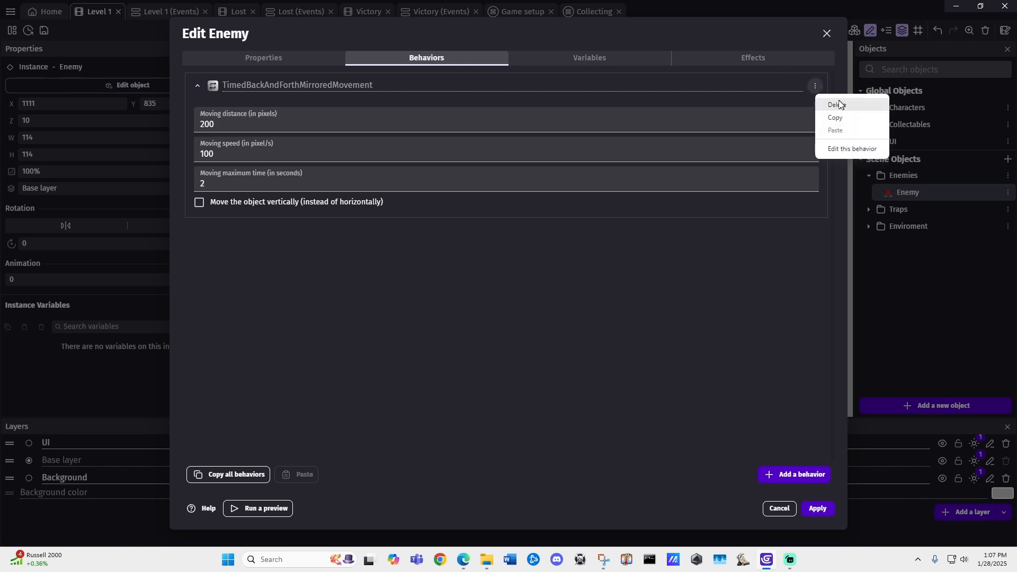
left_click(837, 102)
left_click(532, 279)
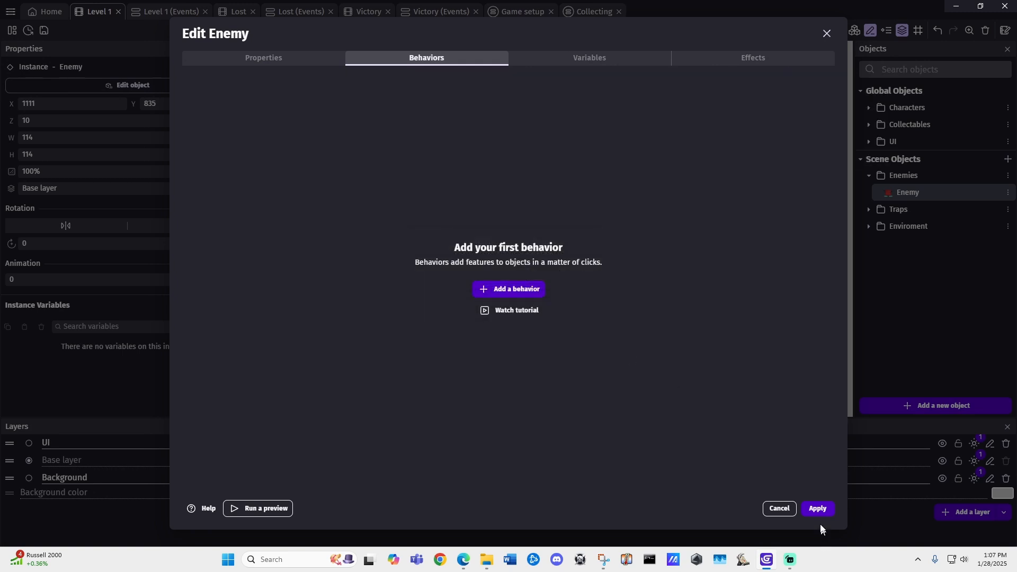
left_click(818, 508)
scroll(472, 277, "down", 1)
middle_click_drag(471, 276, 512, 283)
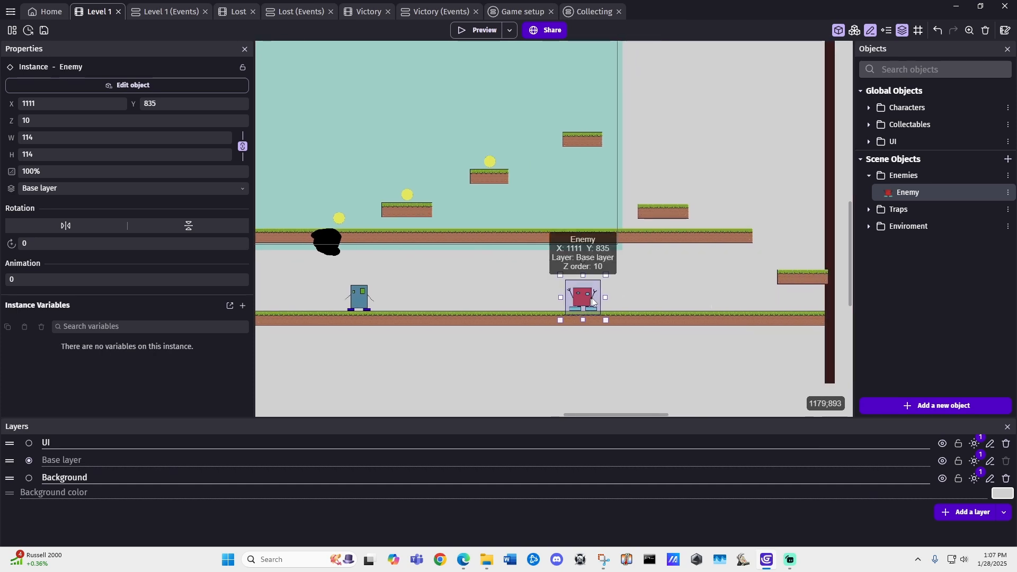
Step: Create a sprite object named Right in the Enemies folder, draw a black right-pointing arrow for it in Piskel, and apply it
left_click(631, 291)
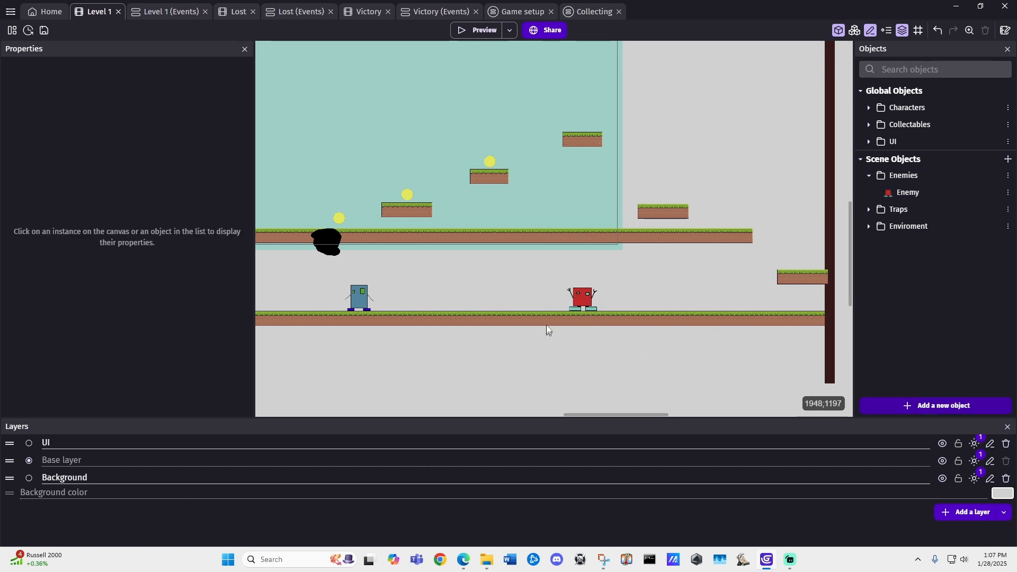
left_click(583, 297)
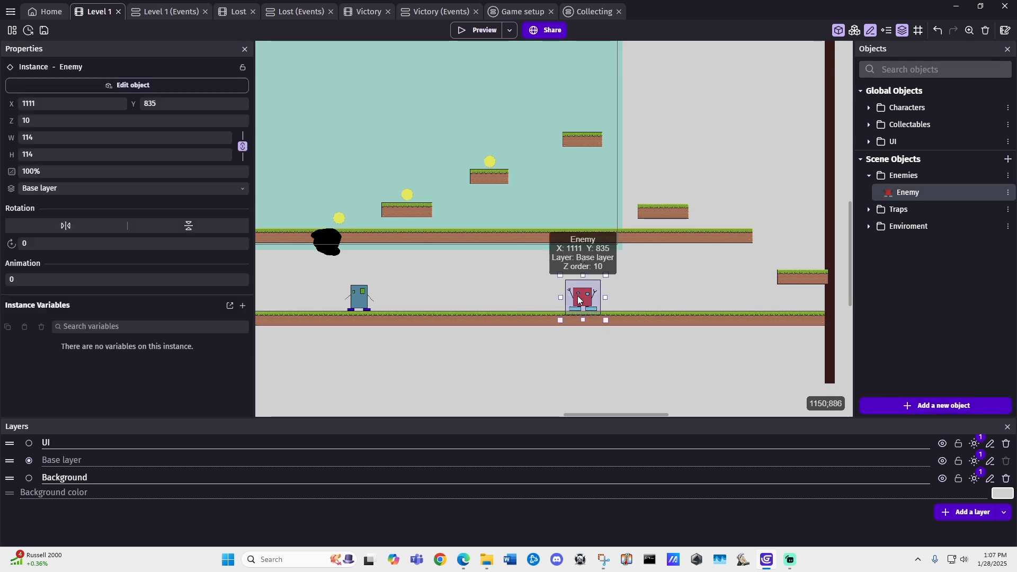
left_click(933, 405)
left_click(279, 165)
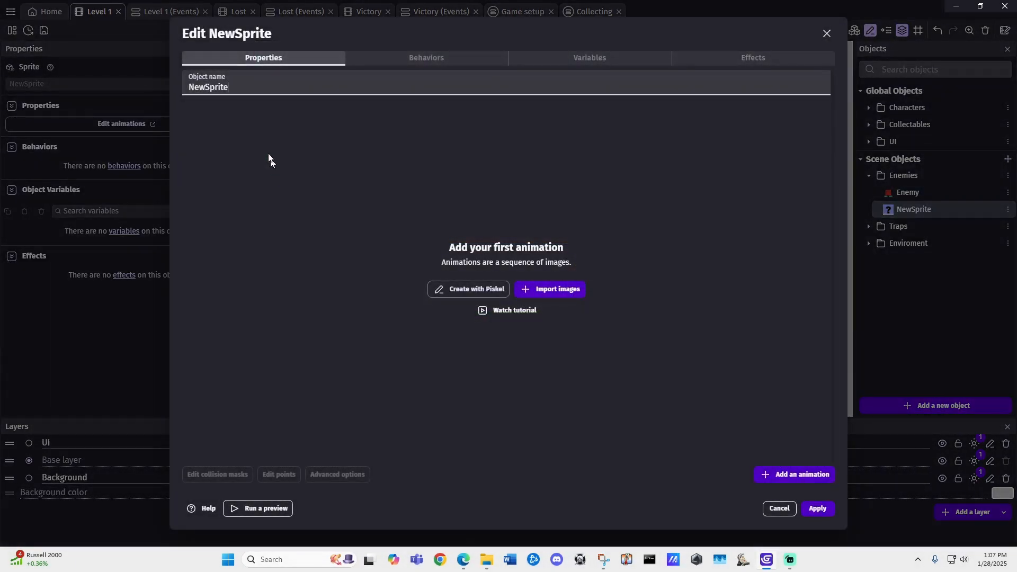
type("Right")
left_click(474, 289)
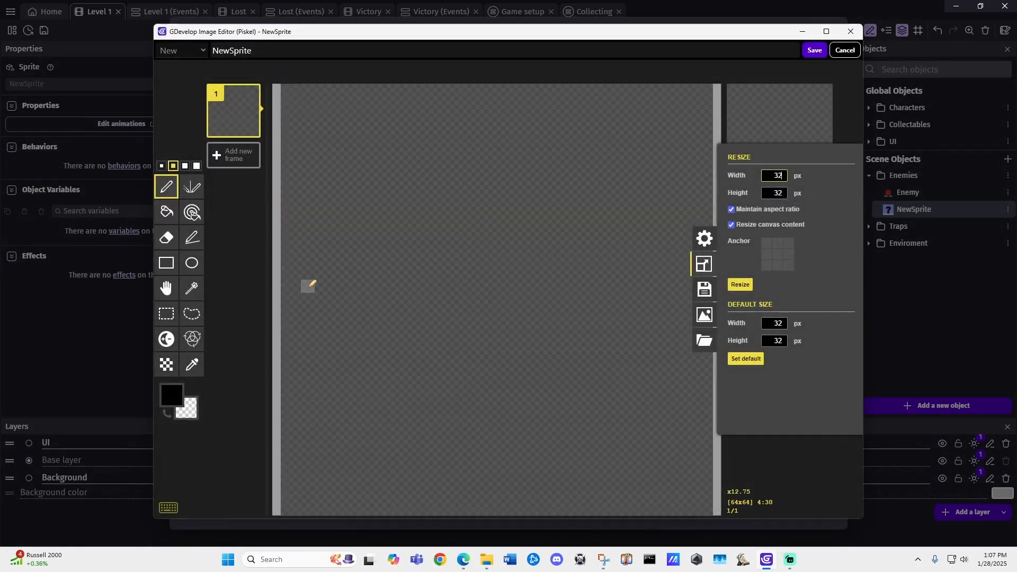
mouse_move(311, 279)
left_mouse_down()
mouse_move(617, 283)
mouse_move(512, 317)
left_mouse_up()
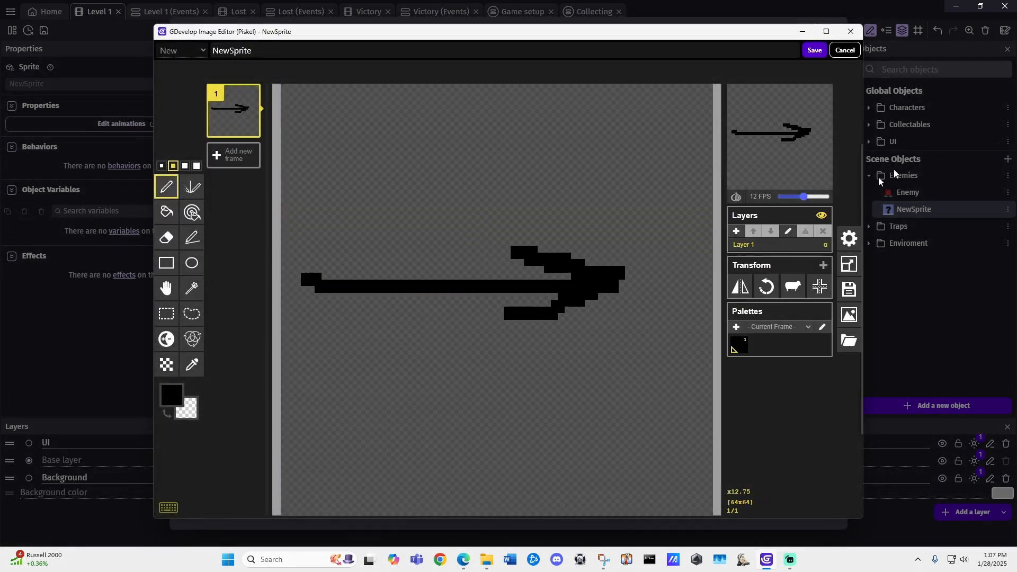
left_click(816, 51)
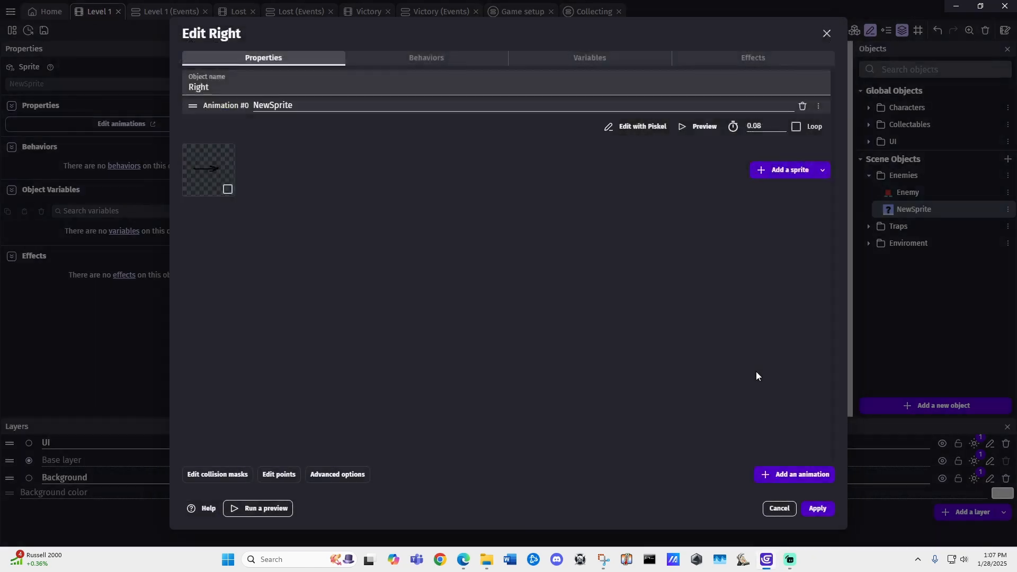
left_click(820, 509)
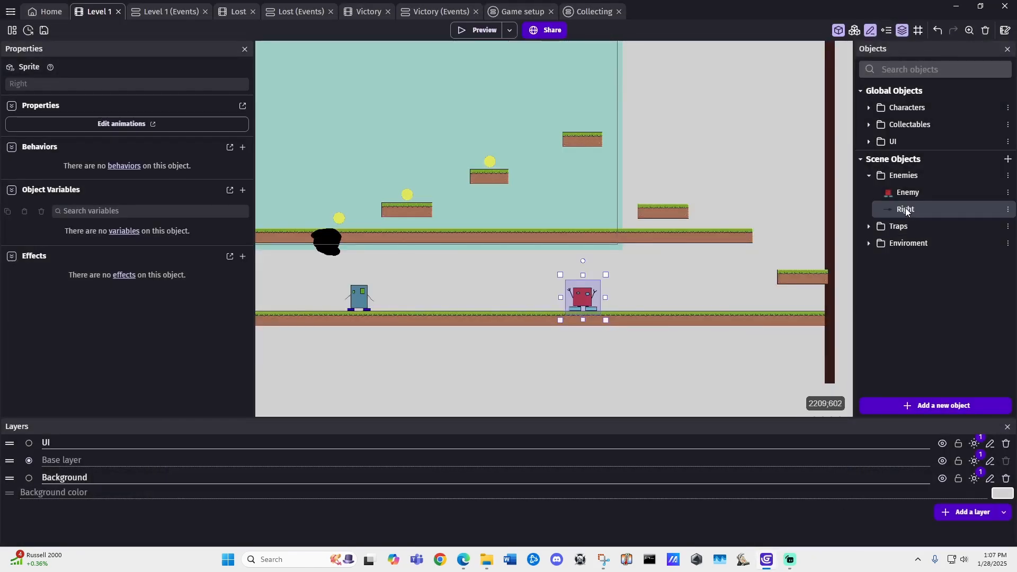
Step: Create a second sprite object named Left, draw a black left-pointing arrow for it in Piskel, and apply it
left_click(930, 407)
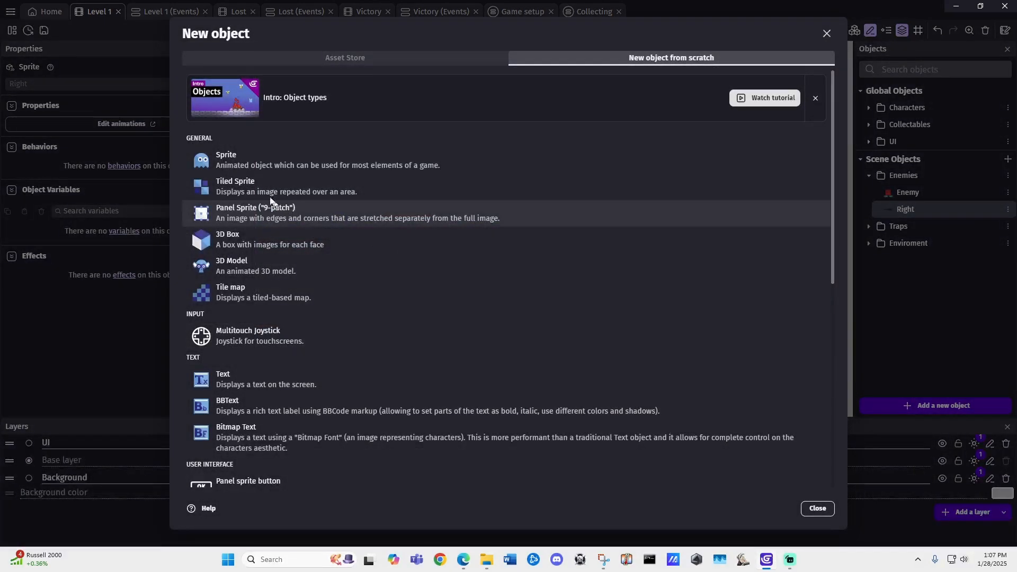
left_click(242, 157)
left_click_drag(244, 85, 84, 69)
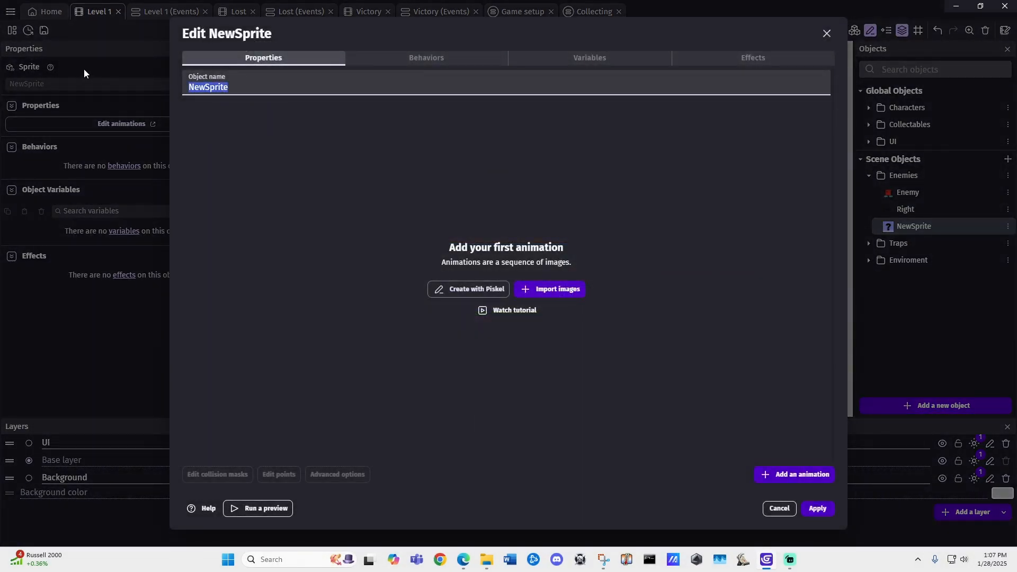
type("Left")
left_click(501, 295)
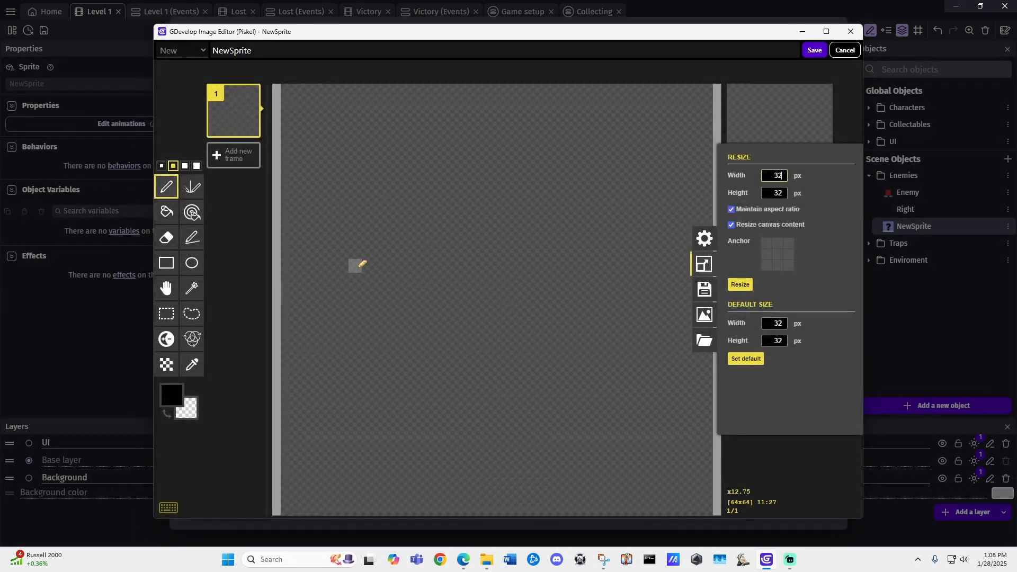
left_click_drag(357, 265, 674, 275)
mouse_move(400, 256)
left_mouse_down()
mouse_move(330, 282)
mouse_move(475, 330)
mouse_move(433, 248)
left_mouse_up()
left_click(815, 49)
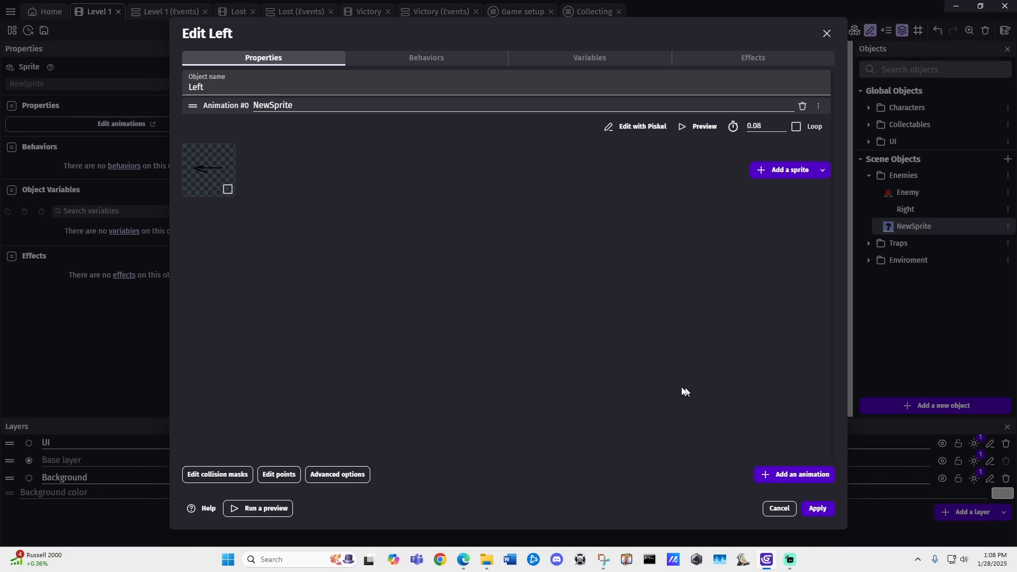
left_click(817, 509)
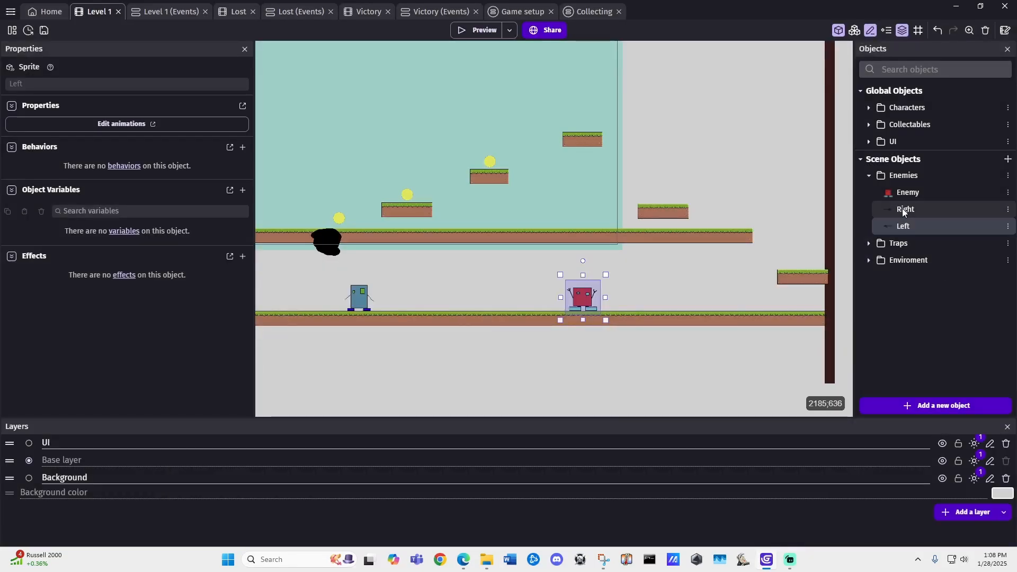
Step: Place the Right arrow just above the ground between player and enemy, and the Left arrow on the enemy's other side
left_click_drag(901, 208, 606, 243)
left_click_drag(439, 300, 437, 296)
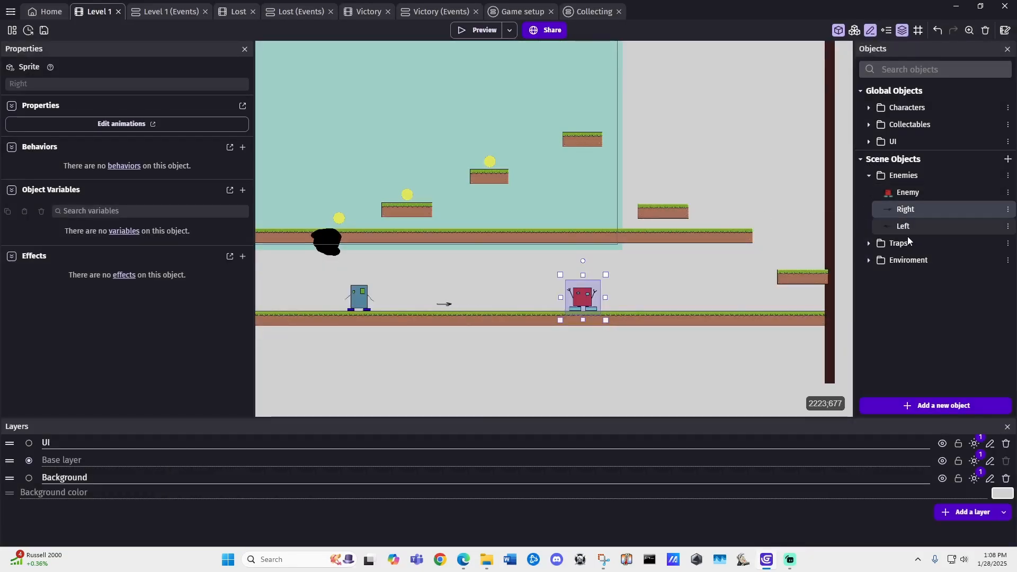
left_click_drag(904, 227, 723, 293)
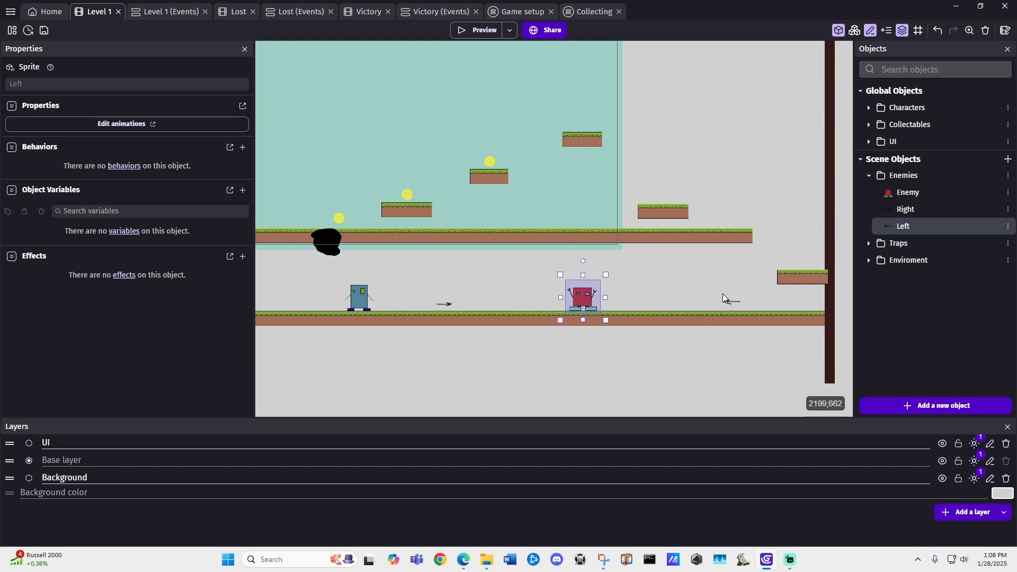
left_click(689, 293)
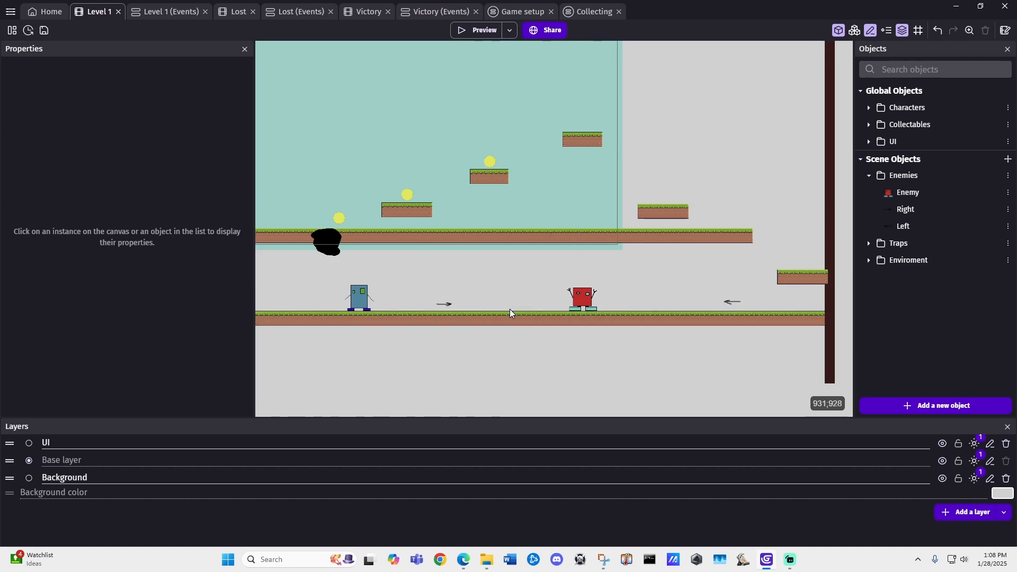
Step: Add a Text variable named Direction with the value Left to the Enemy object and apply the change
left_click(585, 298)
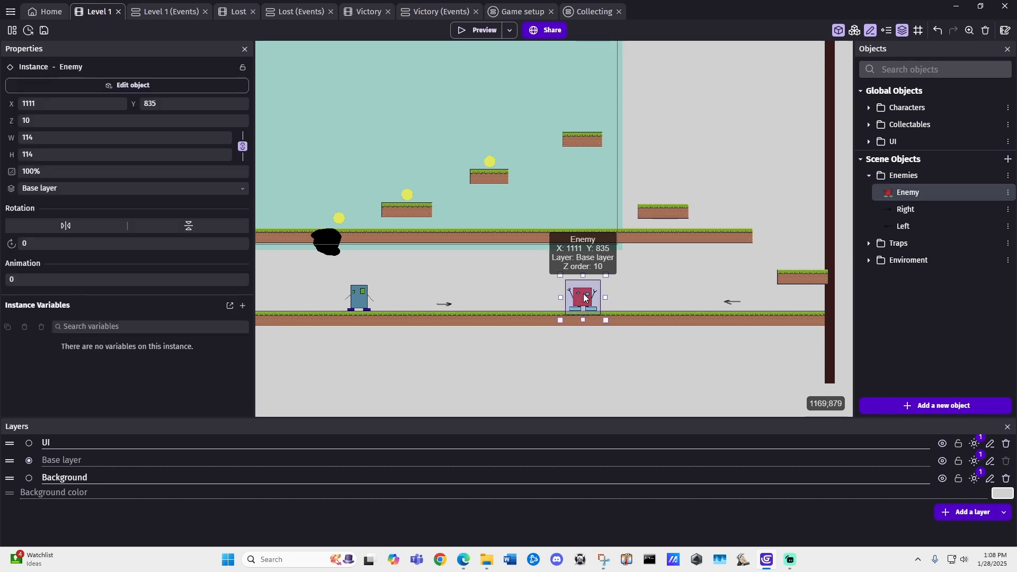
double_click(584, 298)
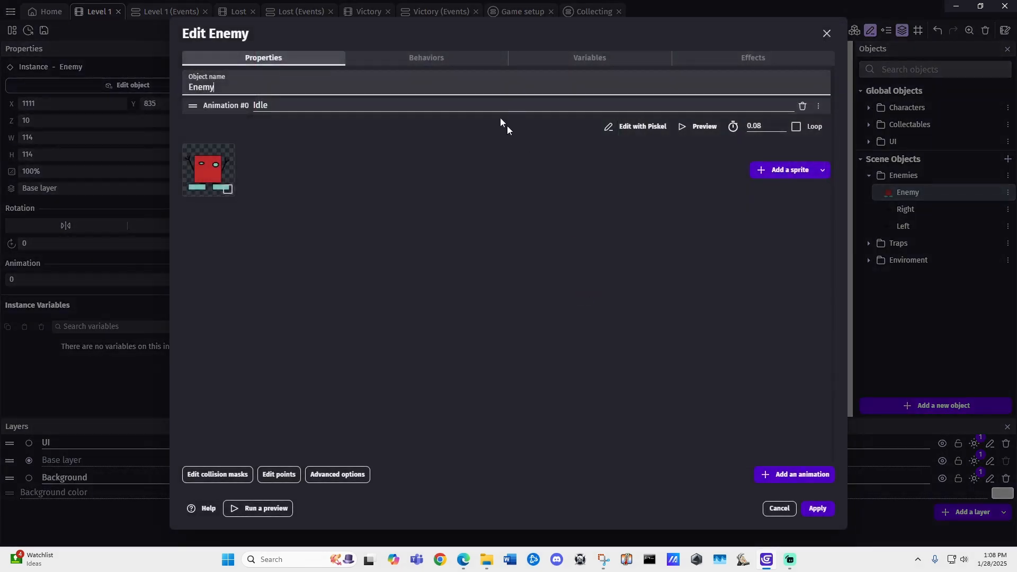
left_click(599, 56)
left_click(512, 303)
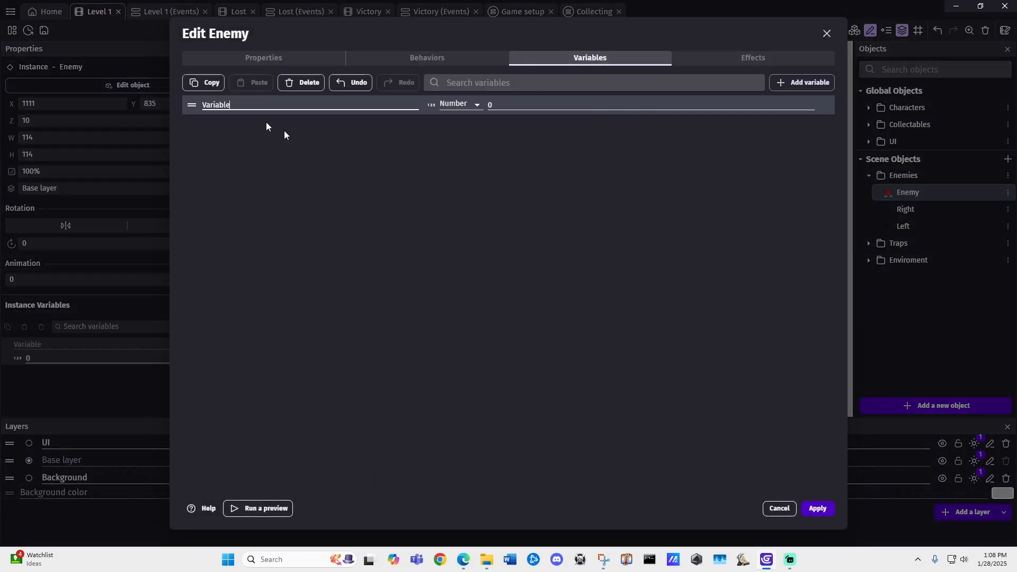
key("ctrl+a")
type("Direc")
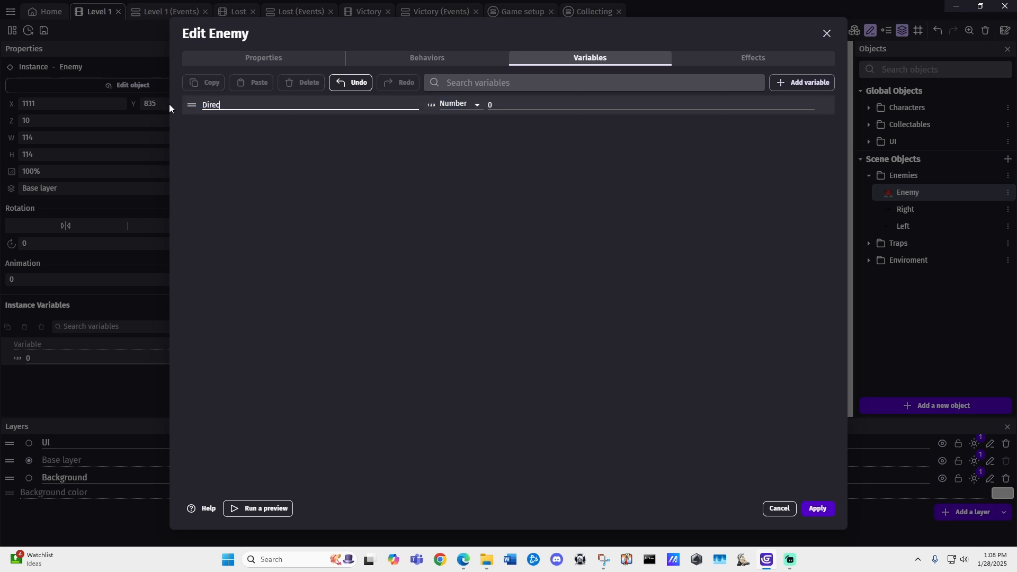
type("tion")
left_click(466, 107)
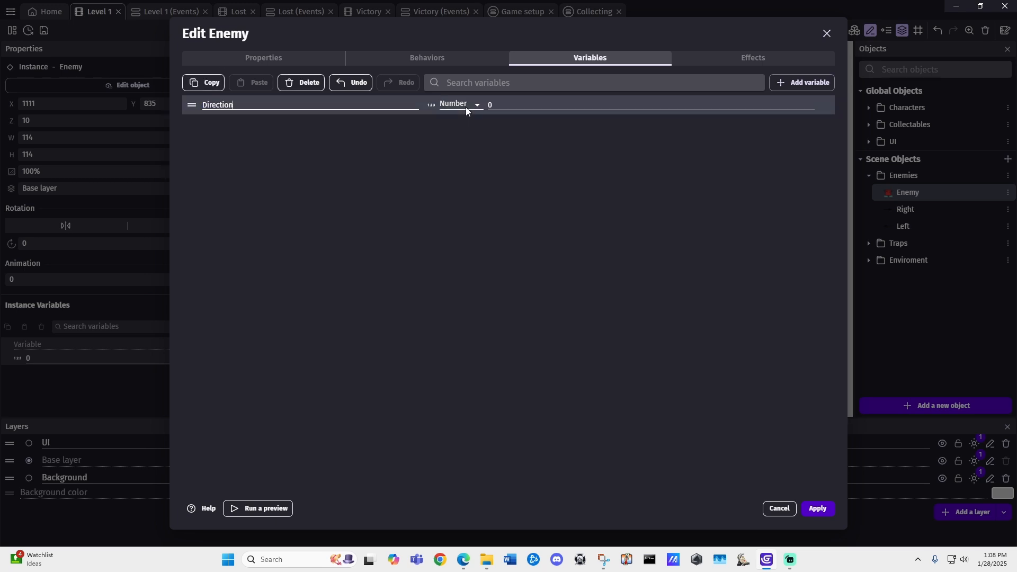
left_click(465, 107)
left_click(473, 117)
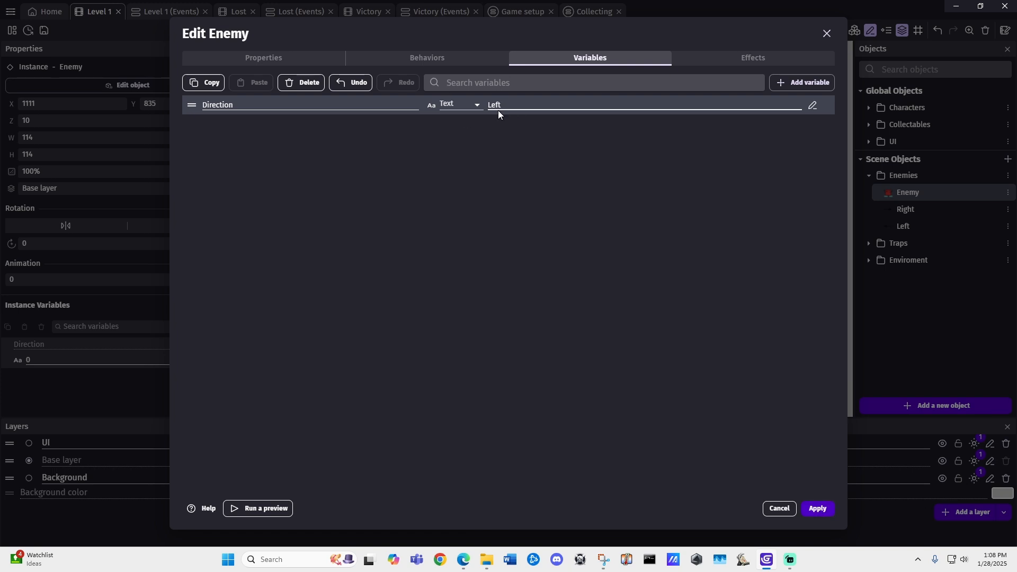
left_click(819, 510)
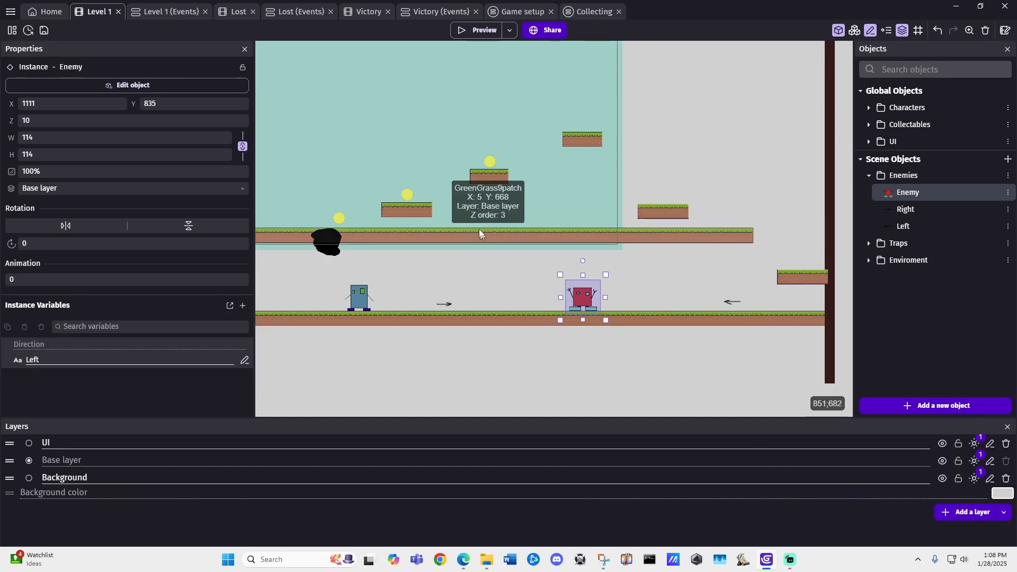
Step: In the Level 1 events, add an empty event and an event group named Enemy Movement, and nest the event inside the group
left_click(535, 288)
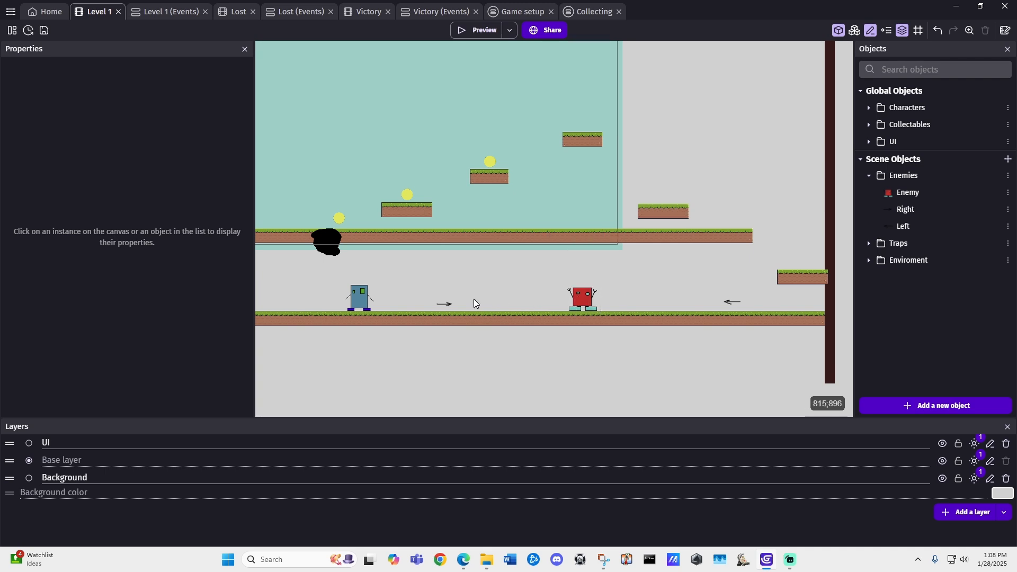
left_click(157, 13)
left_click(40, 458)
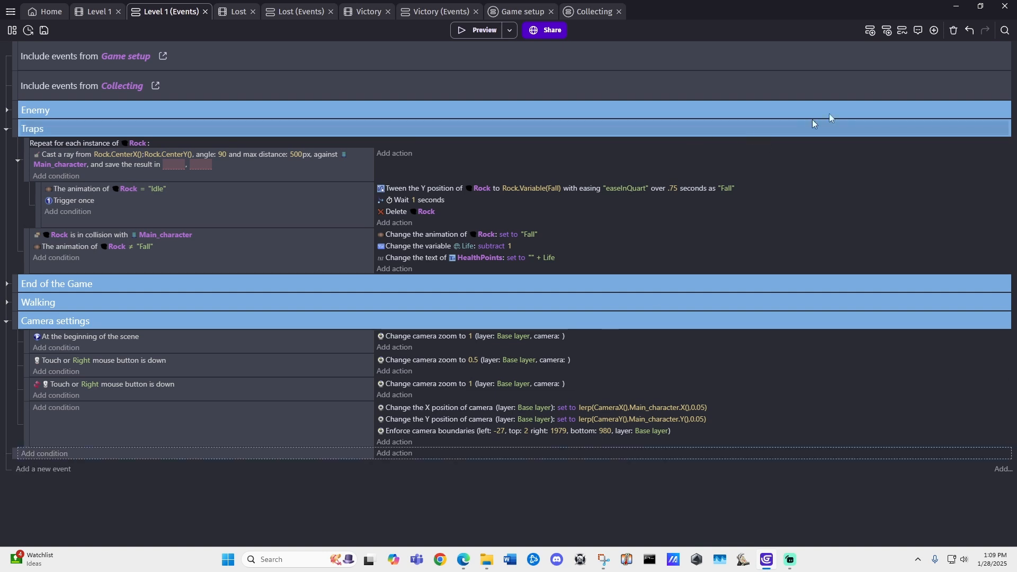
left_click(933, 31)
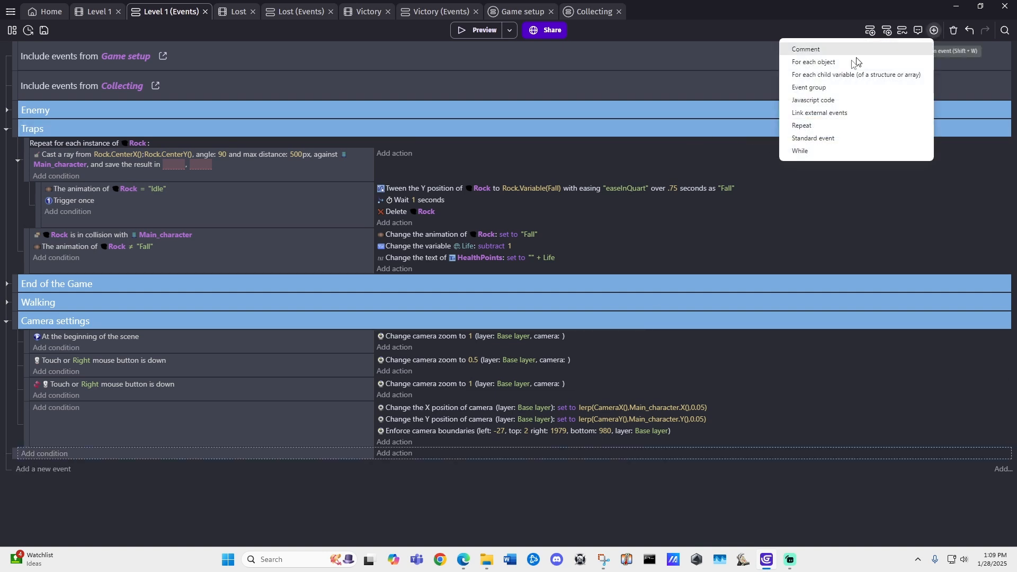
left_click(824, 89)
left_click(93, 453)
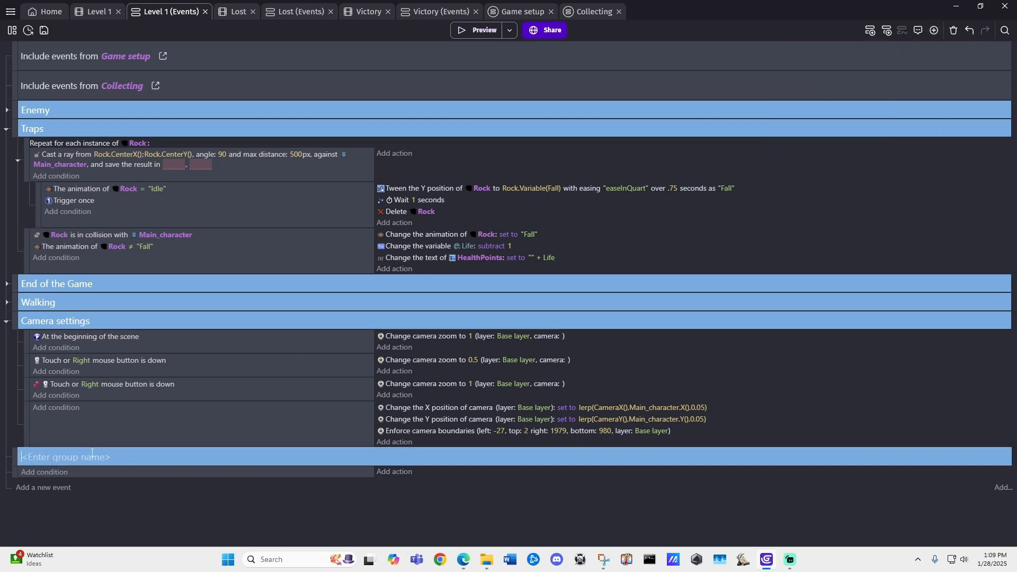
type("Enemy Movement")
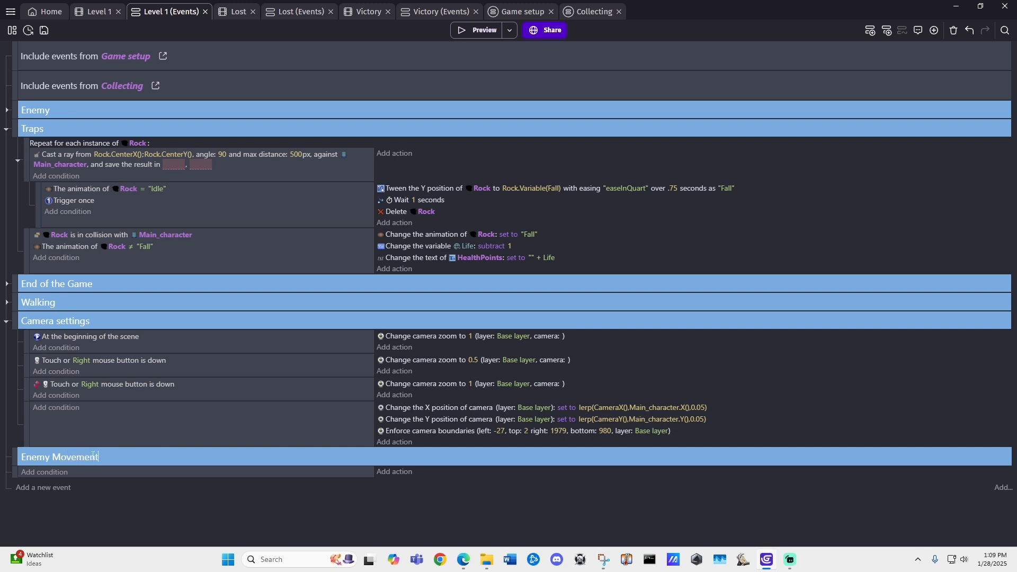
left_click(22, 473)
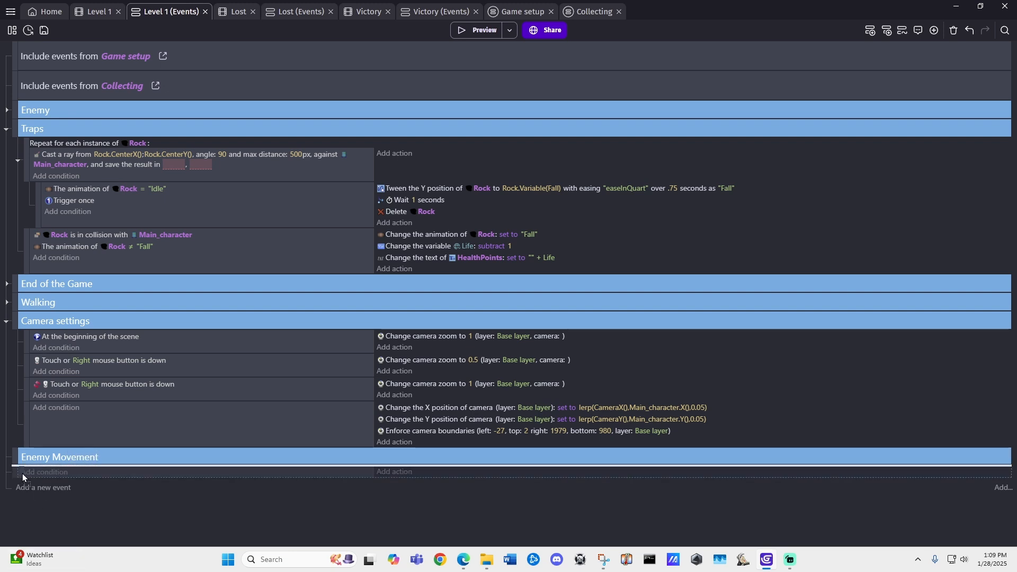
left_click_drag(22, 474, 25, 473)
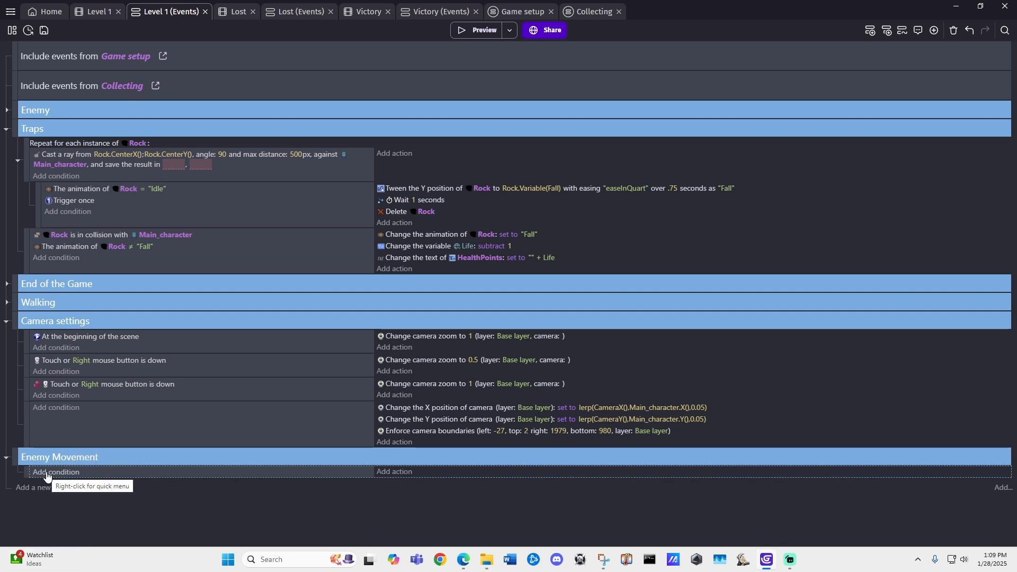
Step: Add a condition to the Enemy Movement event that the Enemy object's variable Direction equals "Left"
left_click(48, 473)
type("varia")
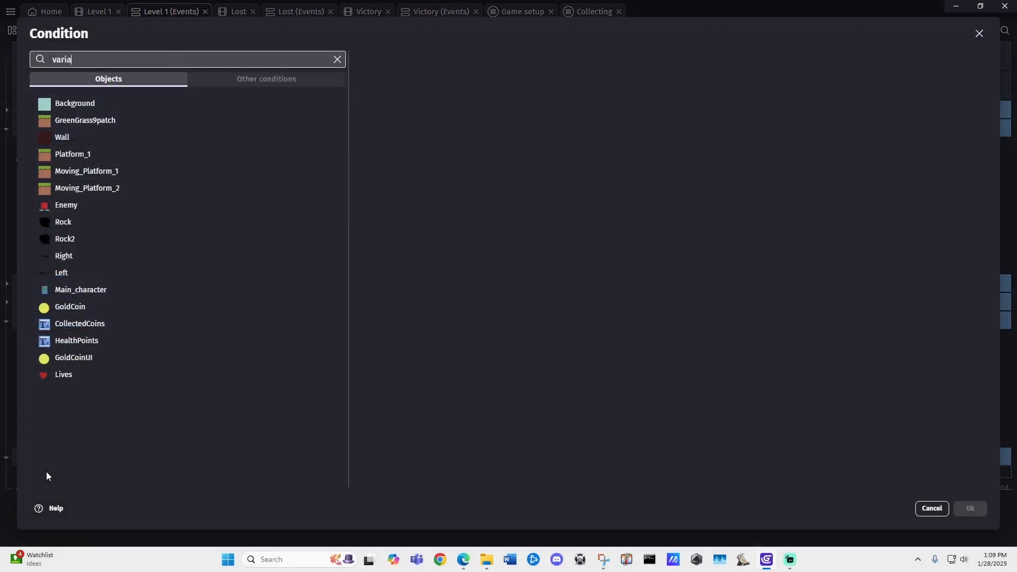
type("ble")
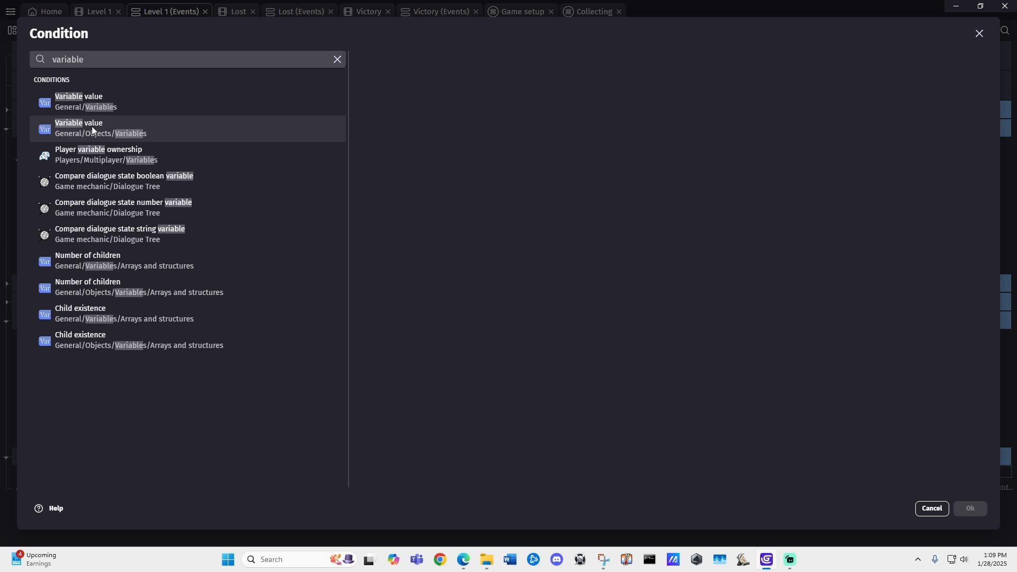
left_click(91, 126)
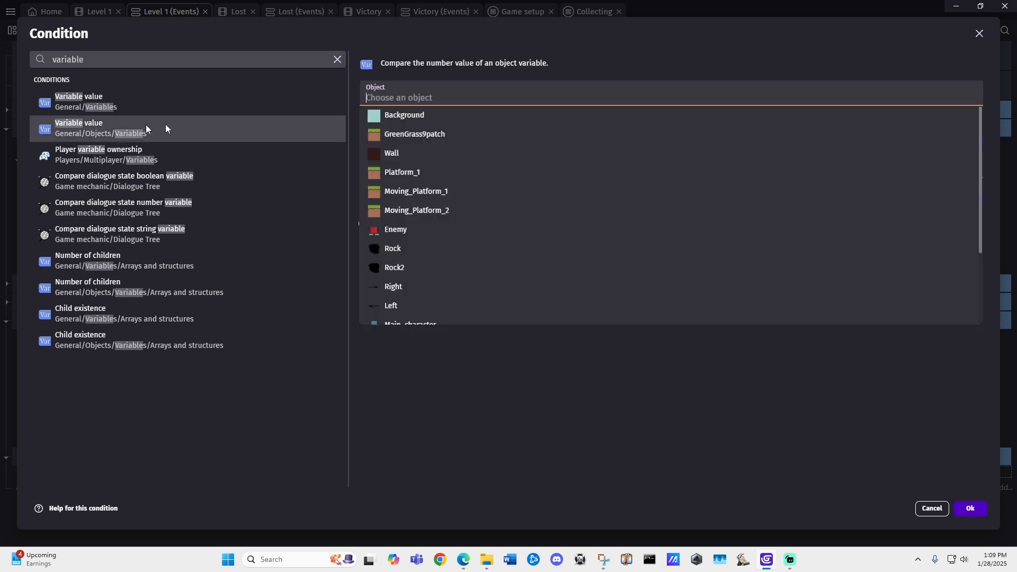
left_click(417, 234)
left_click(400, 126)
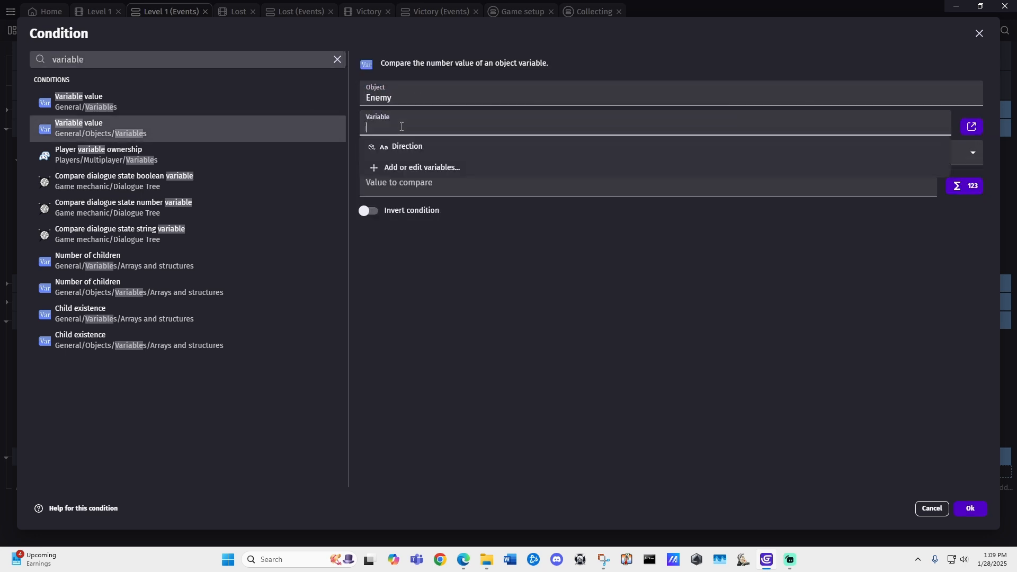
left_click(398, 147)
left_click(390, 186)
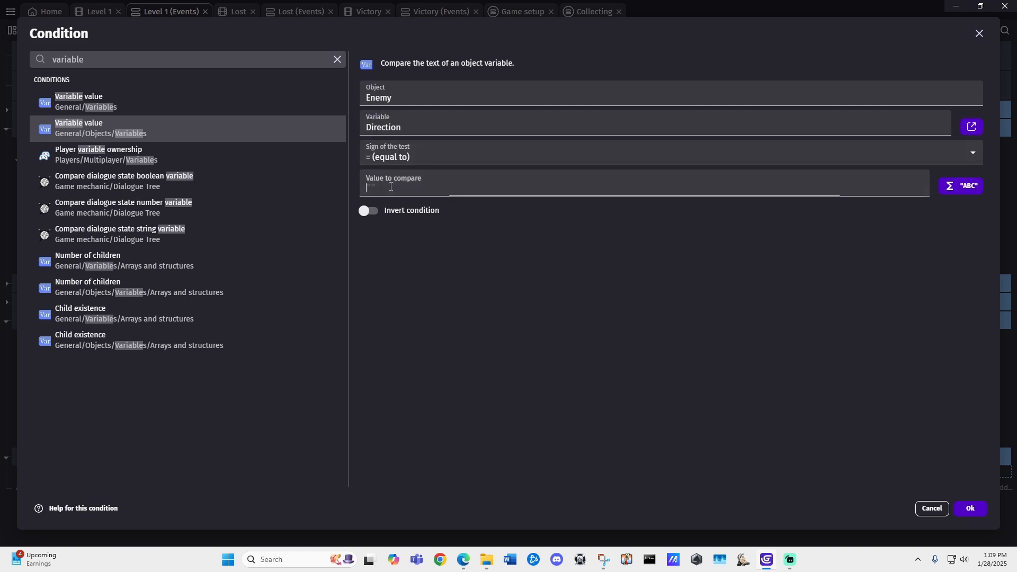
type("\"")
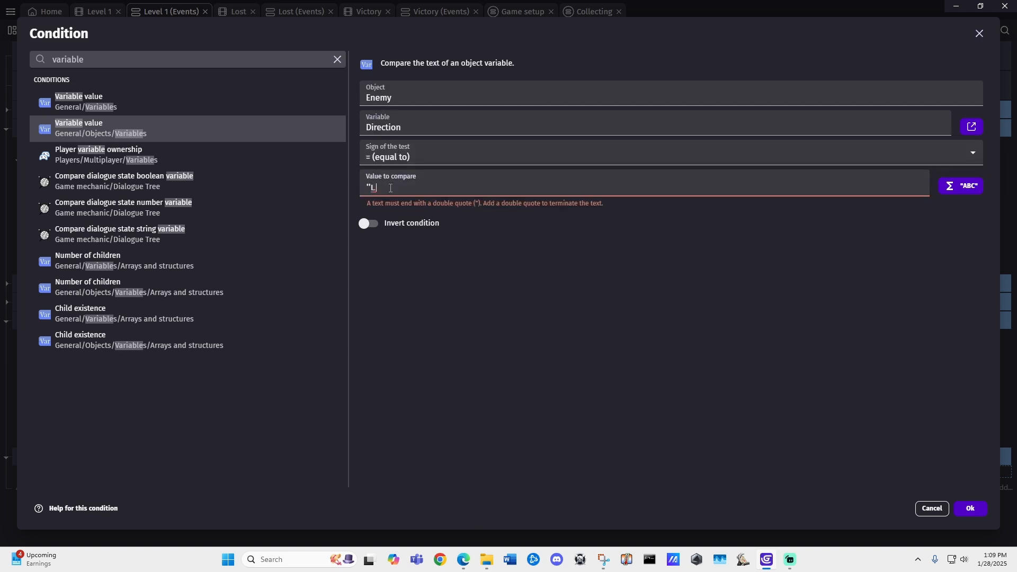
type("Left\"")
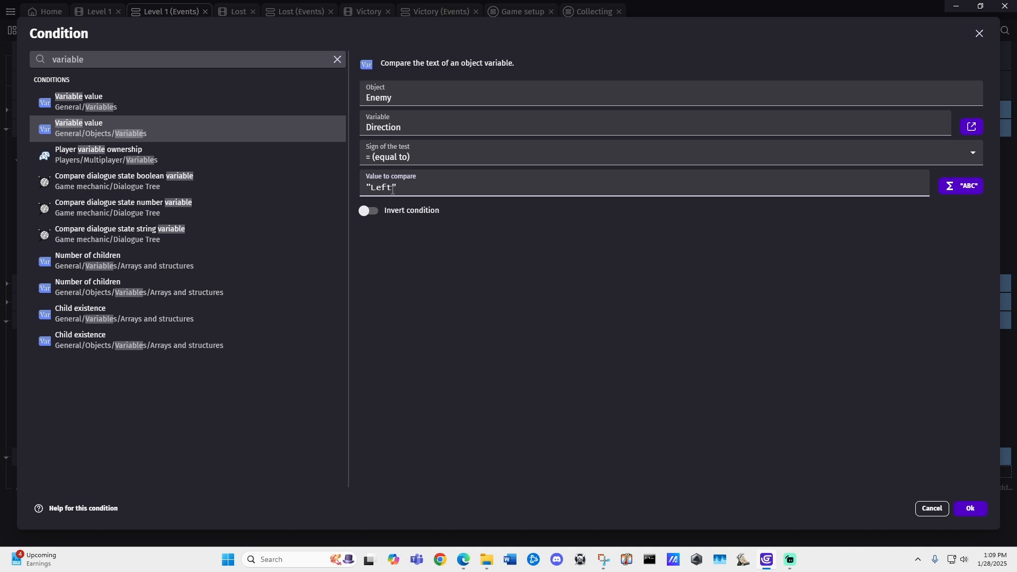
left_click_drag(392, 189, 369, 186)
left_click(385, 187)
left_click(970, 509)
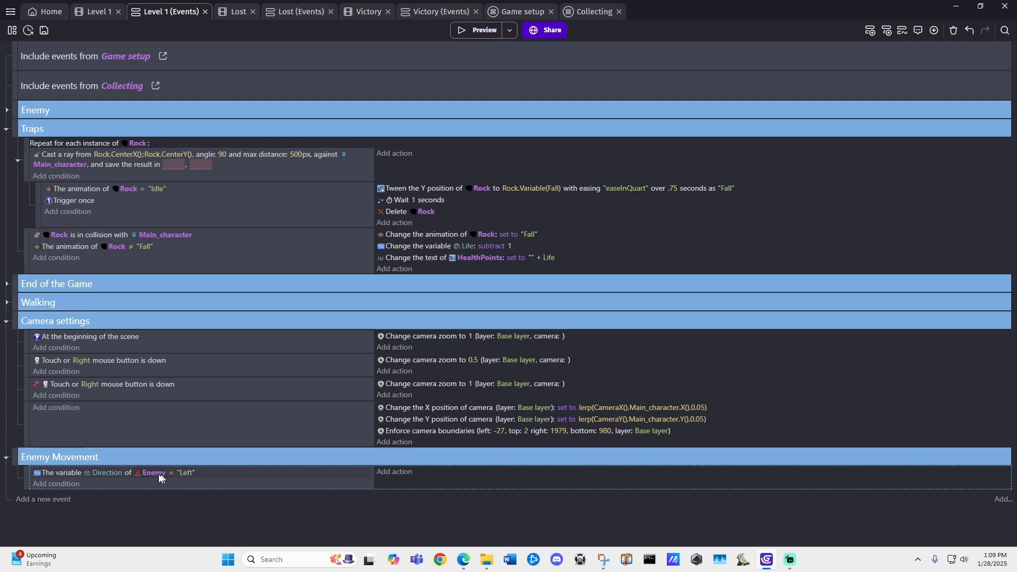
Step: Add an action giving Enemy an instant force of -100 on the X axis and 0 on the Y axis
left_click(394, 472)
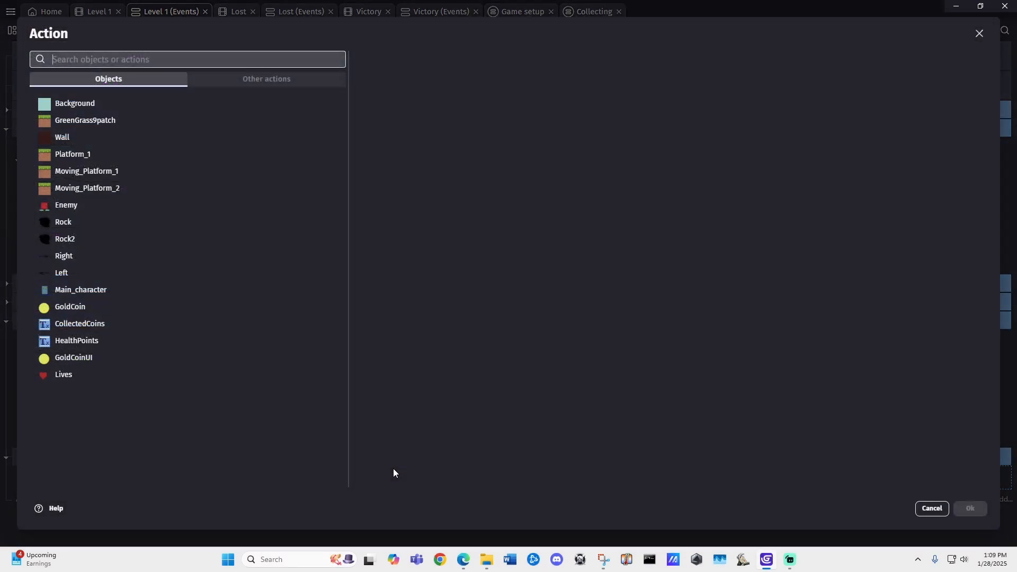
type("add force")
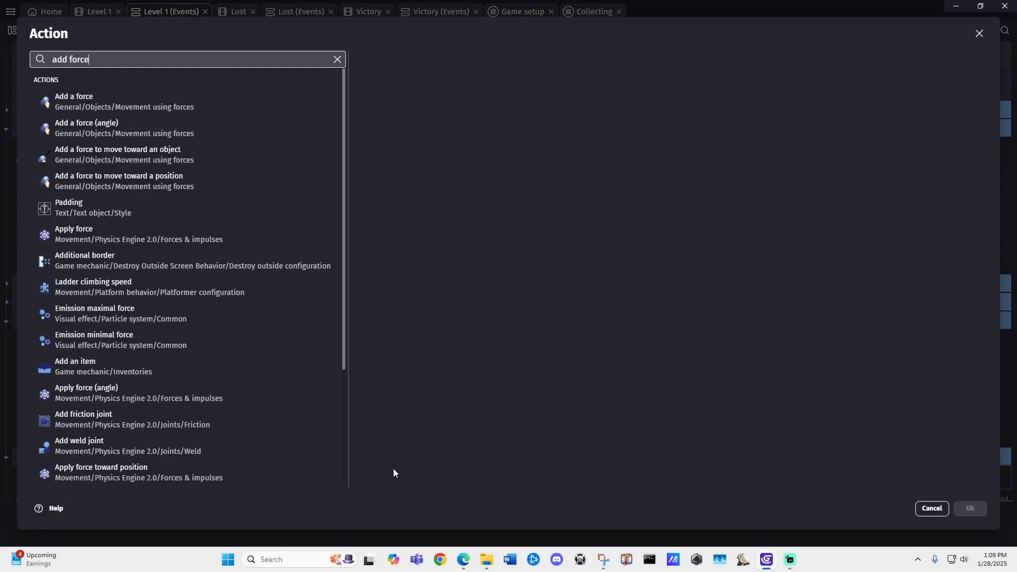
left_click(110, 104)
left_click(398, 230)
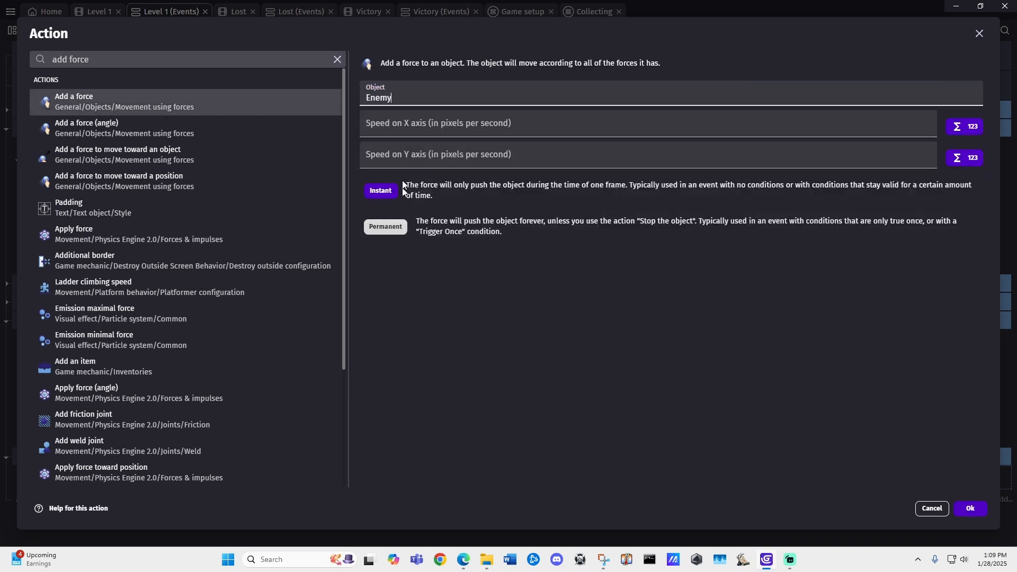
left_click(412, 122)
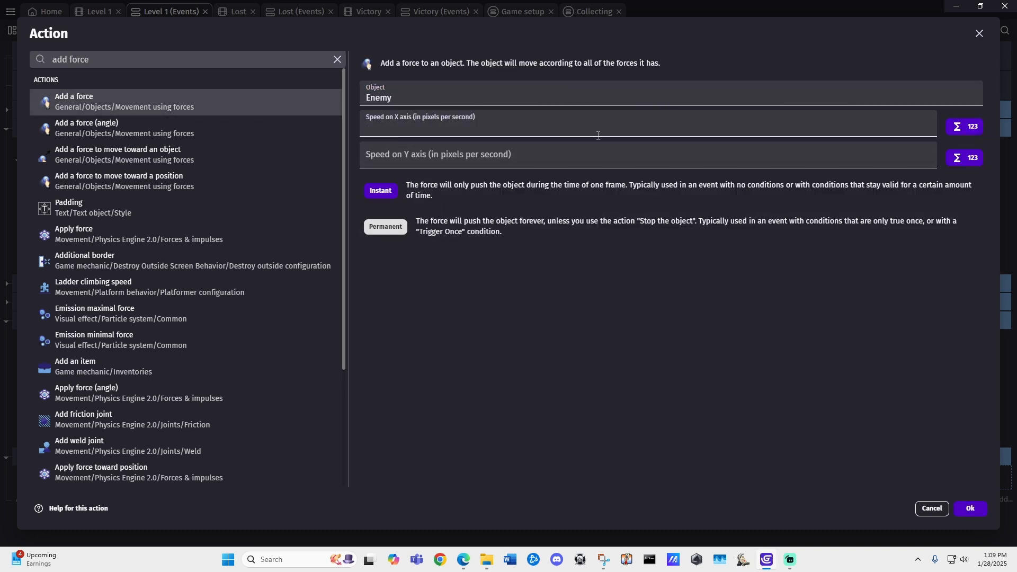
left_click(422, 119)
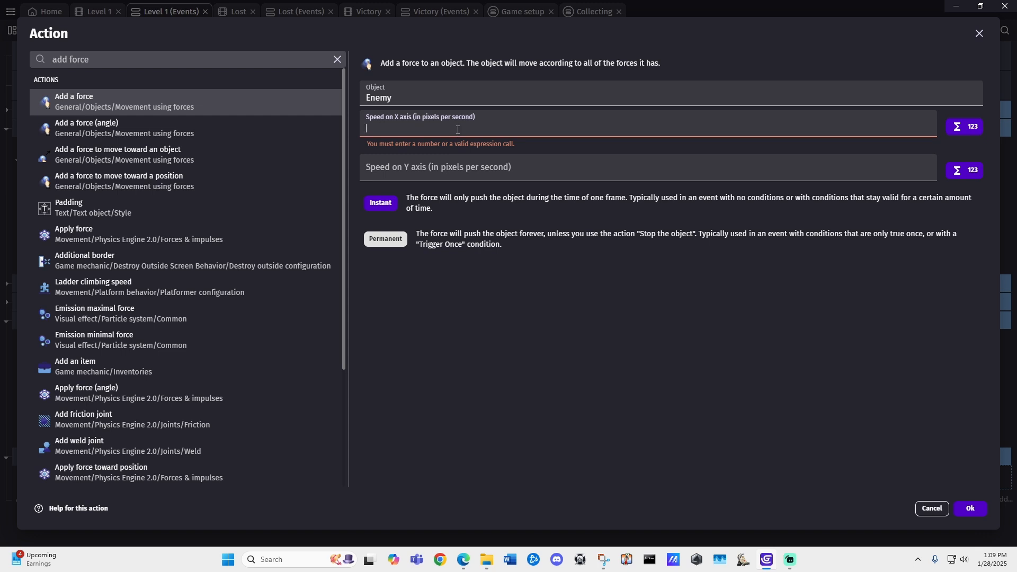
type("-100")
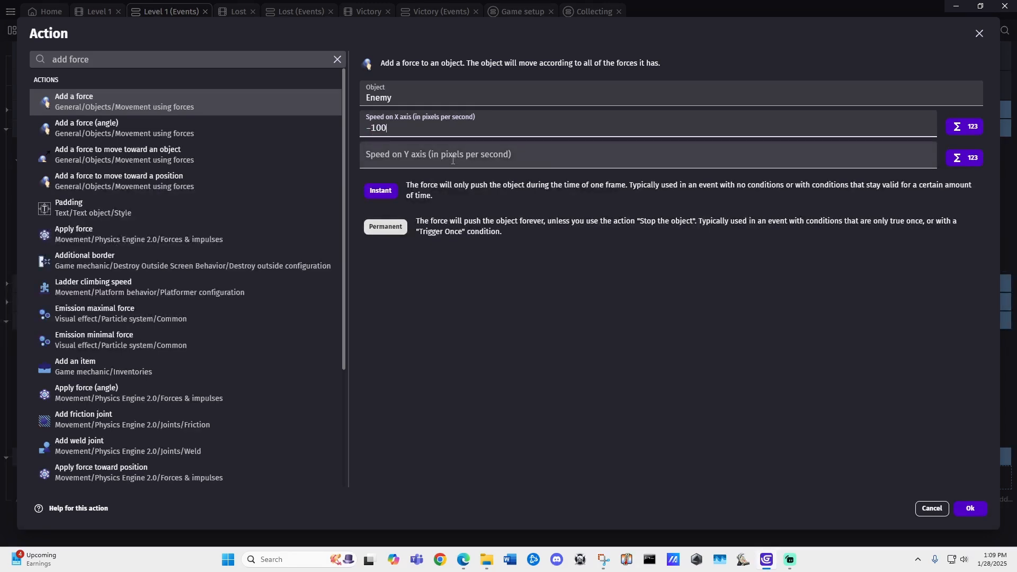
left_click(454, 158)
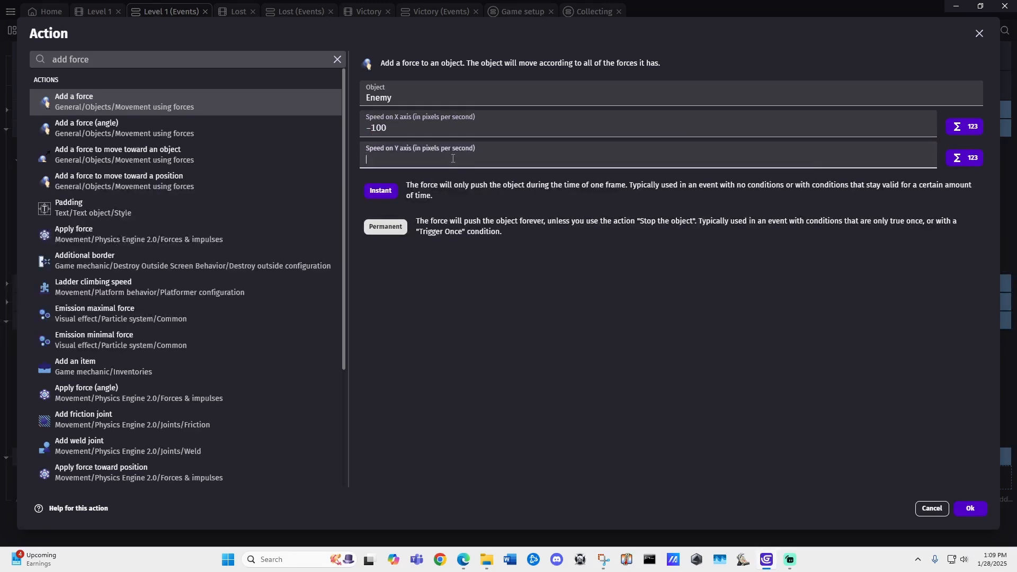
type("0")
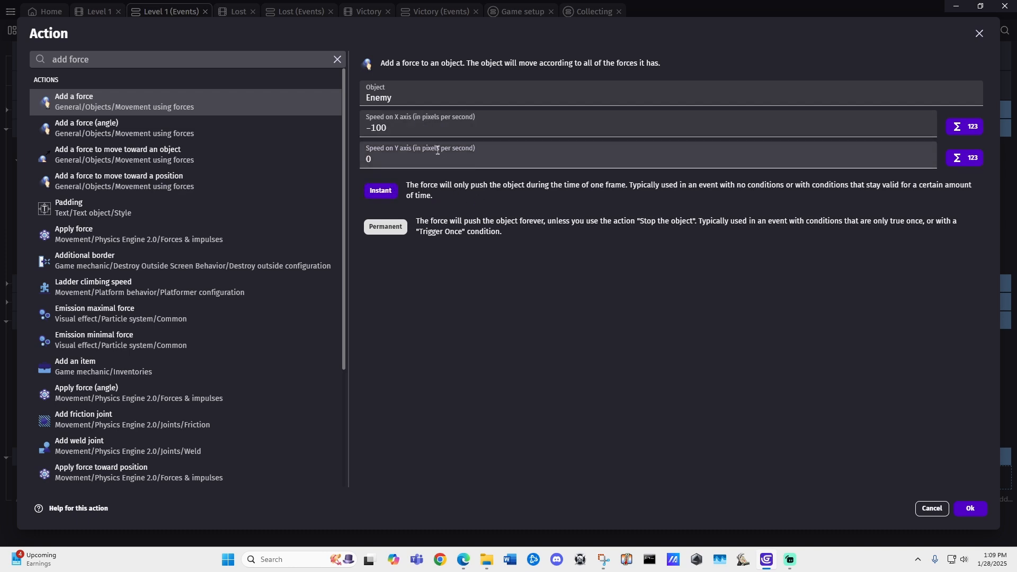
left_click(421, 114)
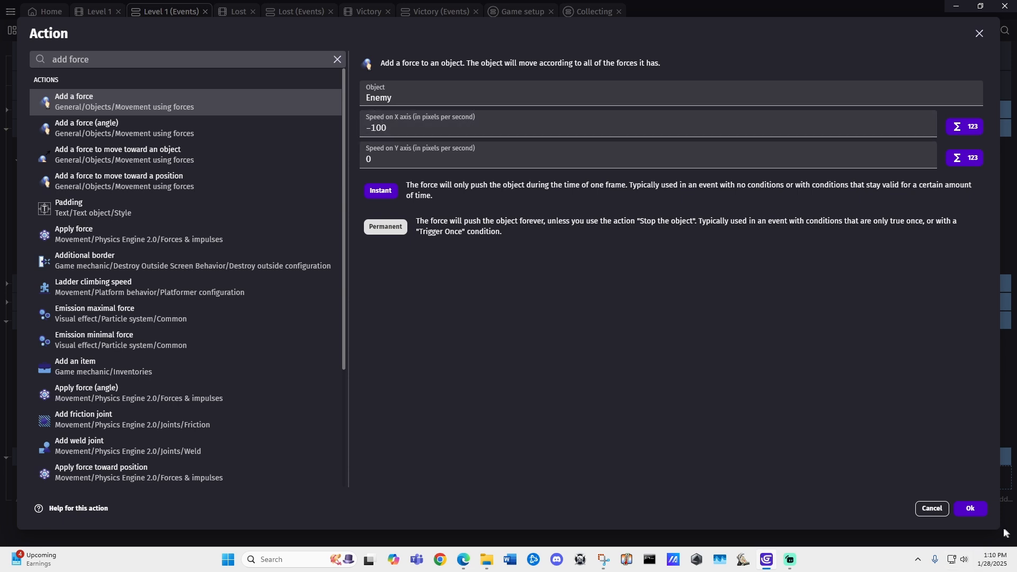
left_click(976, 507)
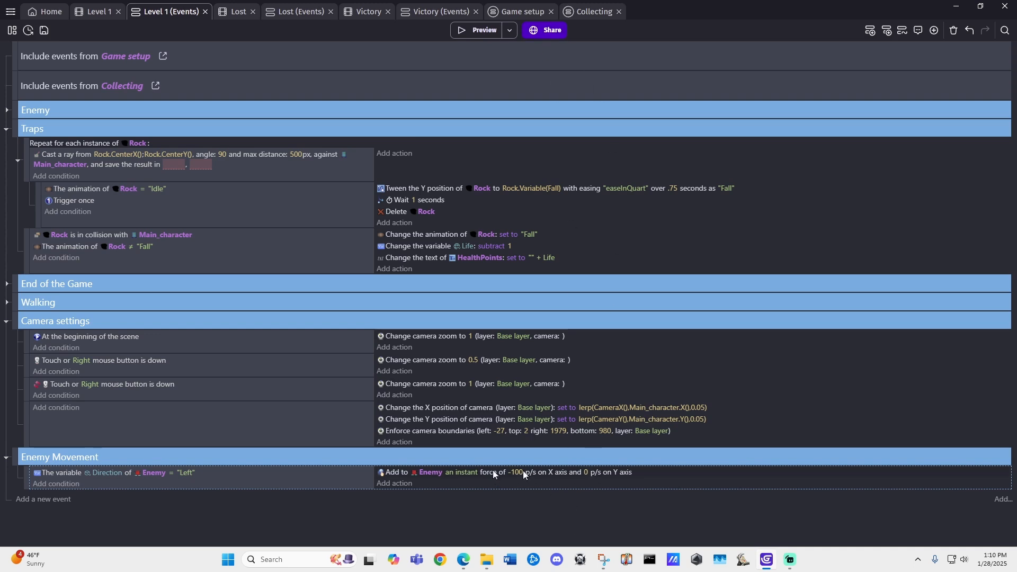
Step: Preview the Level 1 scene, moving the player left to check the enemy's movement, and close the preview
left_click(96, 10)
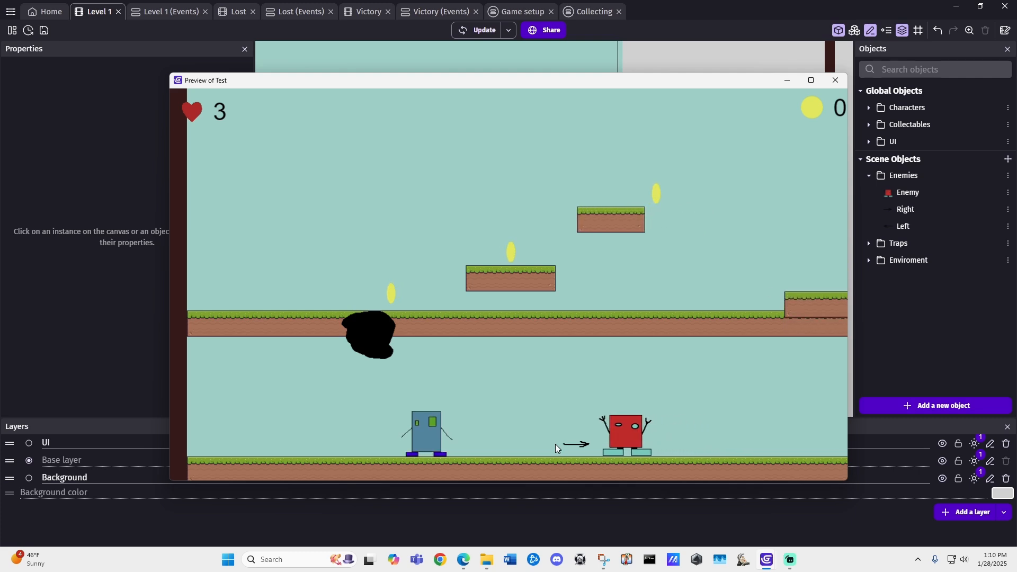
key("Left")
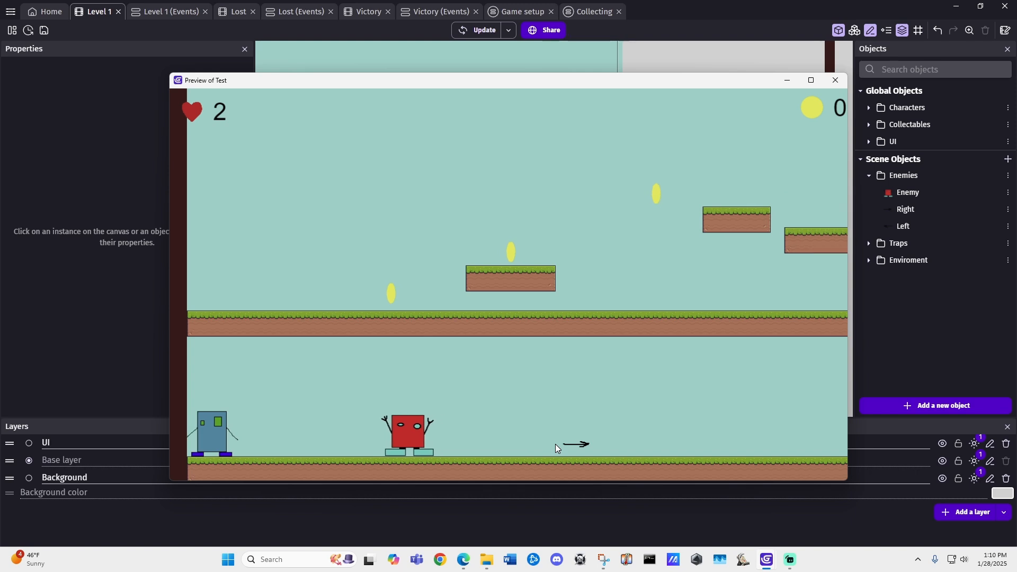
left_click(838, 81)
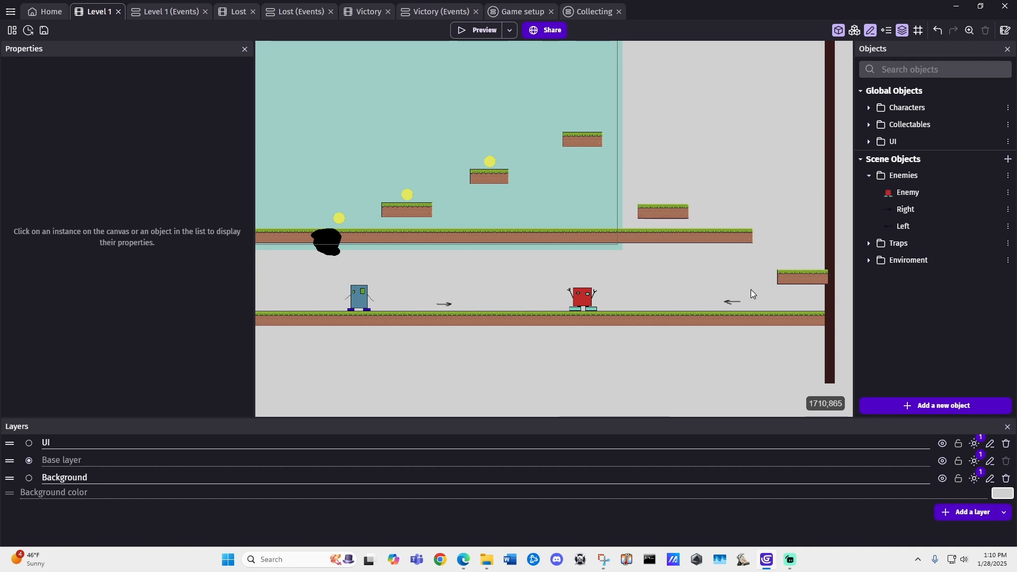
Step: In the Level 1 events, add an event to Enemy Movement with the condition that Enemy is in collision with Right
left_click(189, 13)
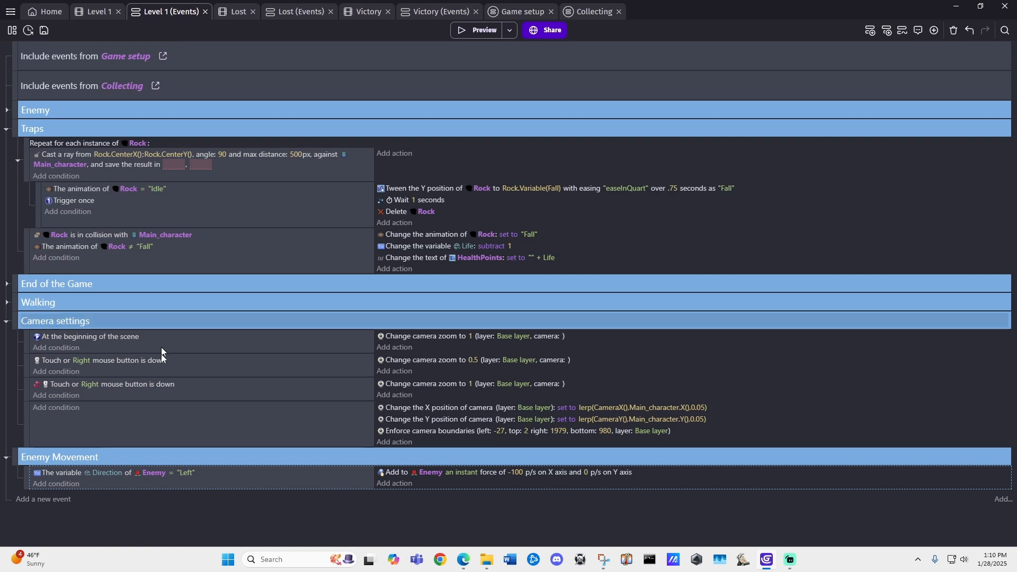
left_click(29, 500)
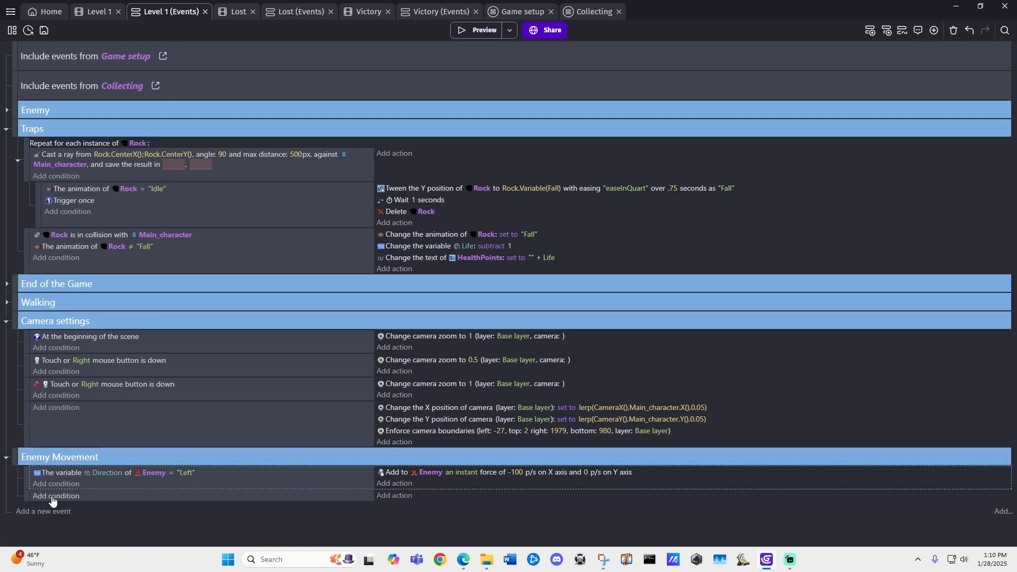
left_click(53, 496)
type("collis")
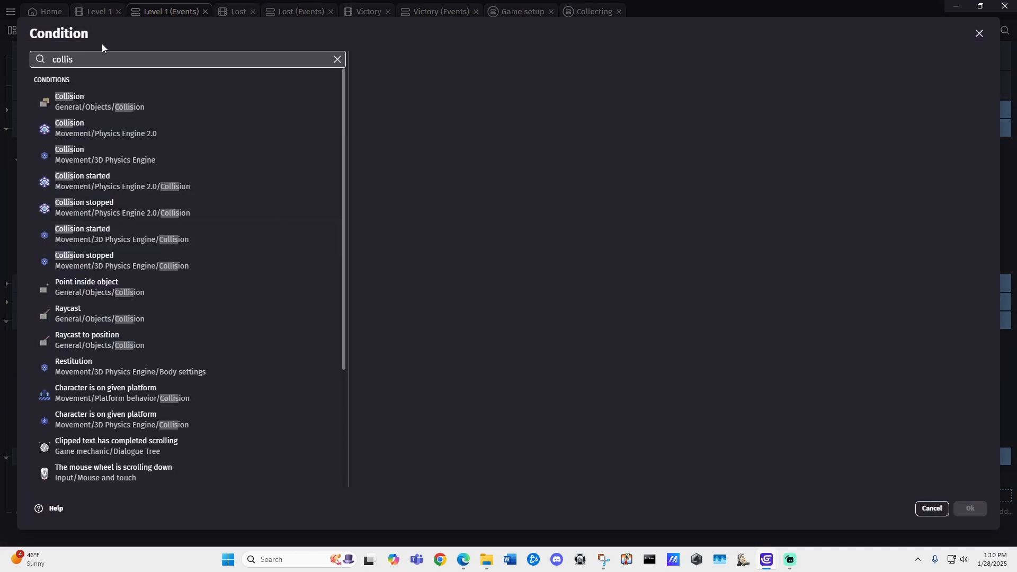
left_click(111, 97)
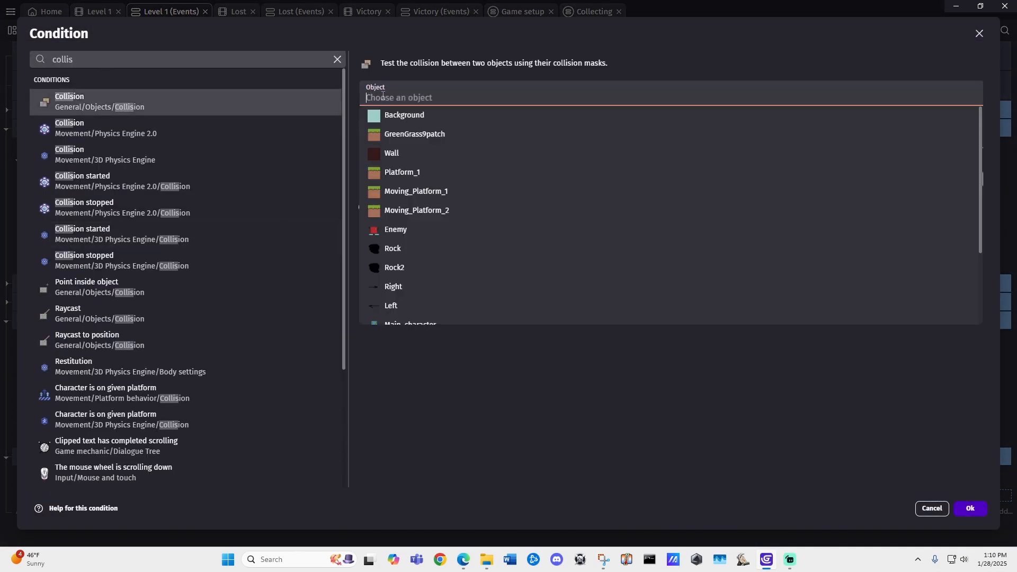
left_click(402, 233)
left_click(392, 126)
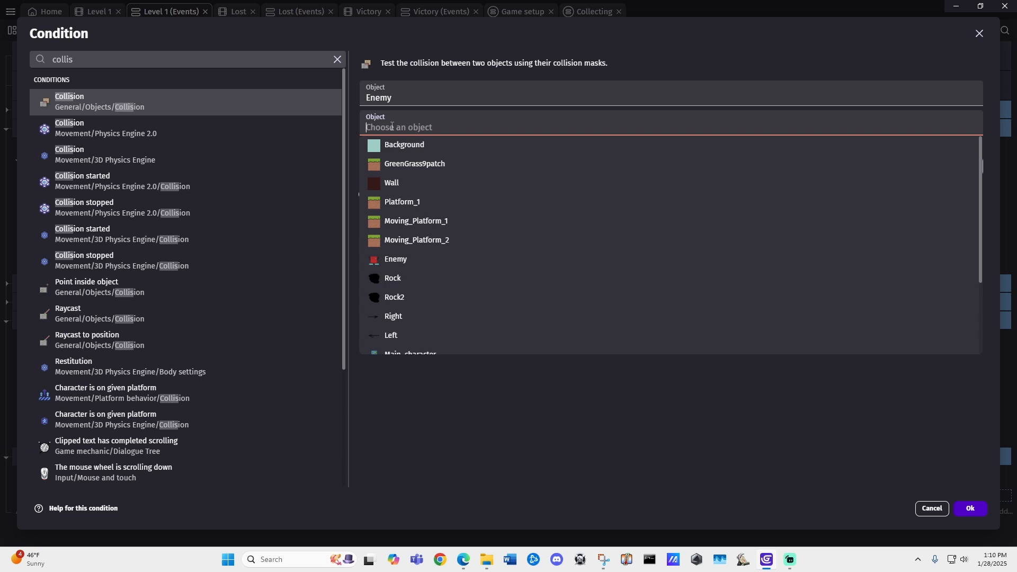
type("ar")
key("BackSpace")
type("f")
key("BackSpace")
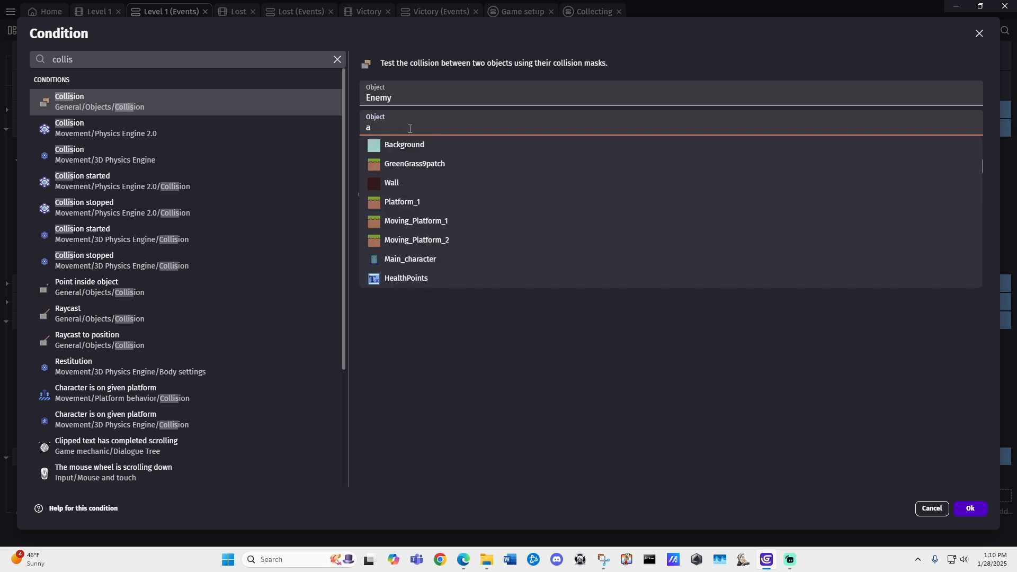
type("righ")
key("BackSpace")
key("BackSpace")
key("BackSpace")
key("BackSpace")
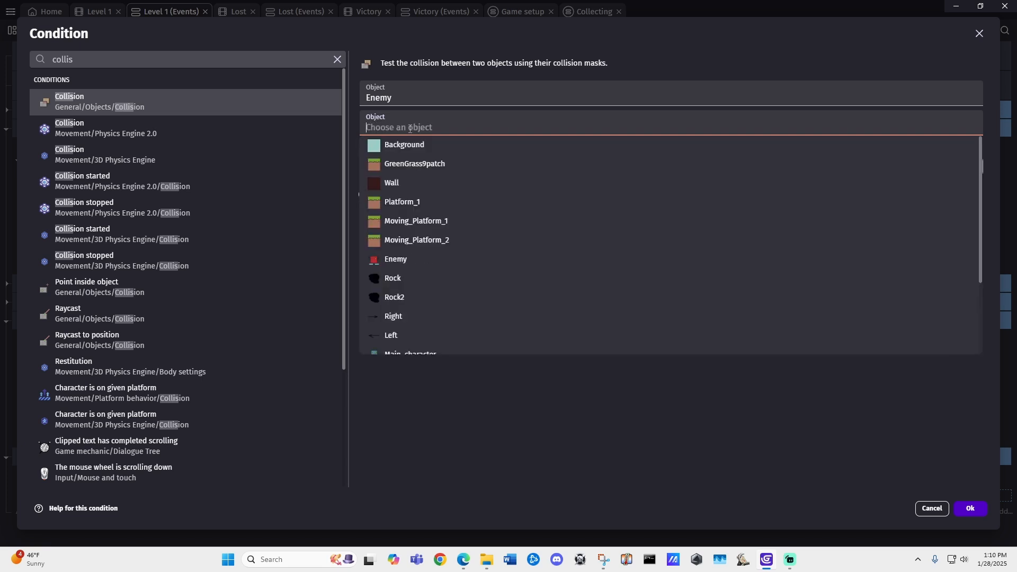
type("right")
left_click(396, 144)
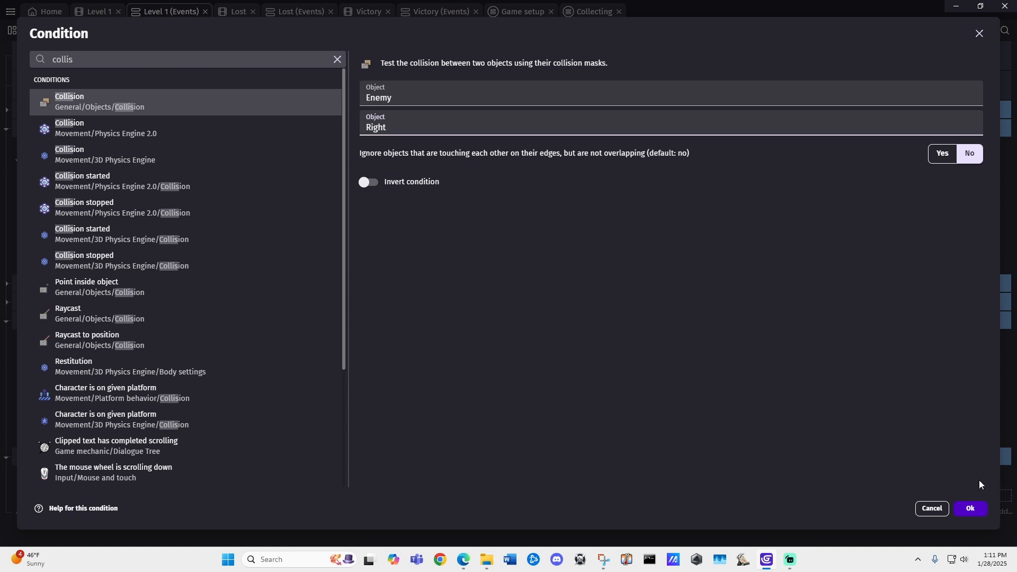
left_click(970, 509)
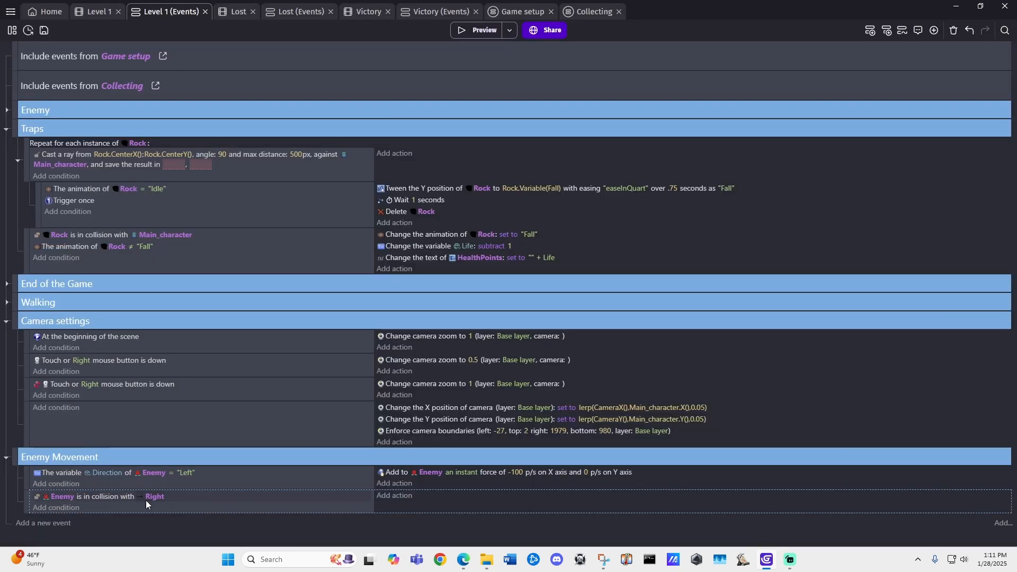
Step: Add an action to the Right collision event that flips Enemy horizontally, with flipping set to Yes
left_click(394, 497)
type("flip")
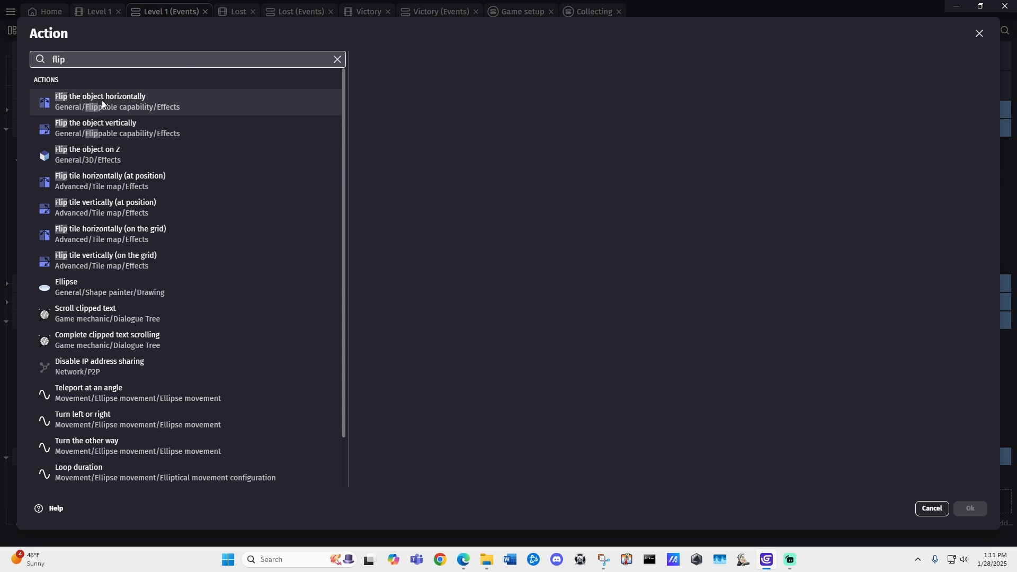
left_click(101, 100)
left_click(406, 117)
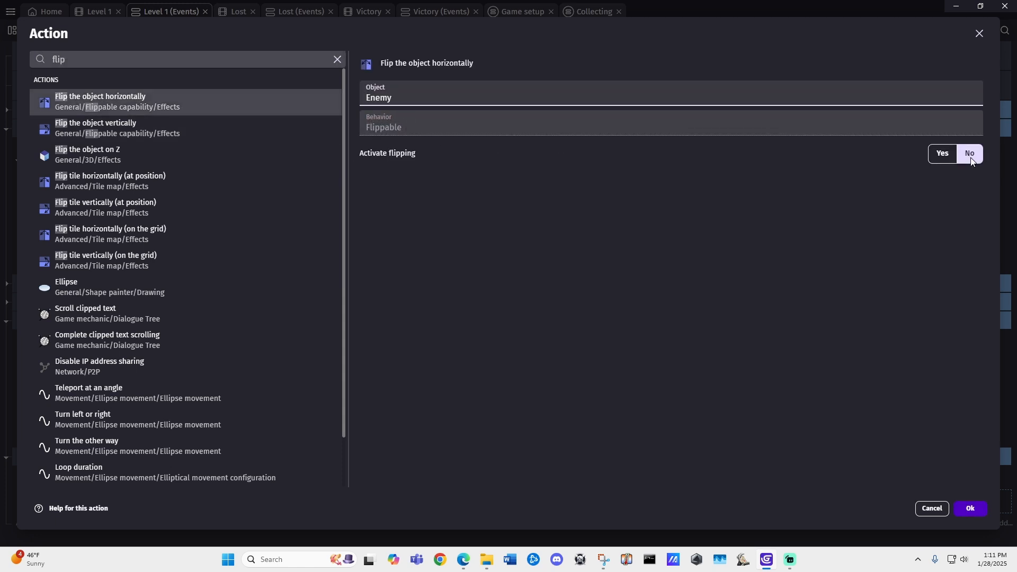
left_click(943, 153)
left_click(969, 508)
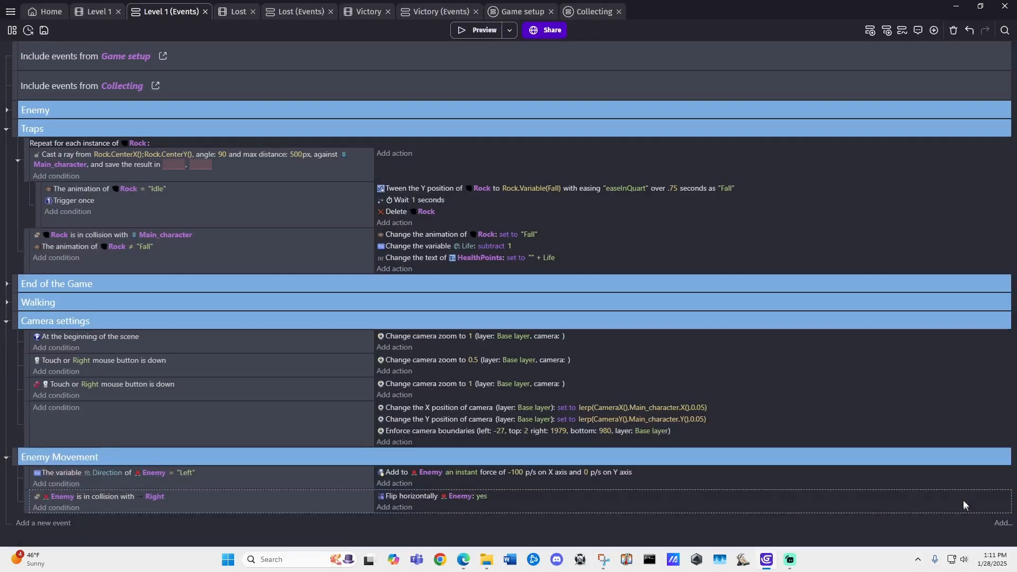
Step: Add an action to the Right collision event giving Enemy an instant force of 100 on the X axis and 0 on the Y axis
left_click(398, 508)
type("ad")
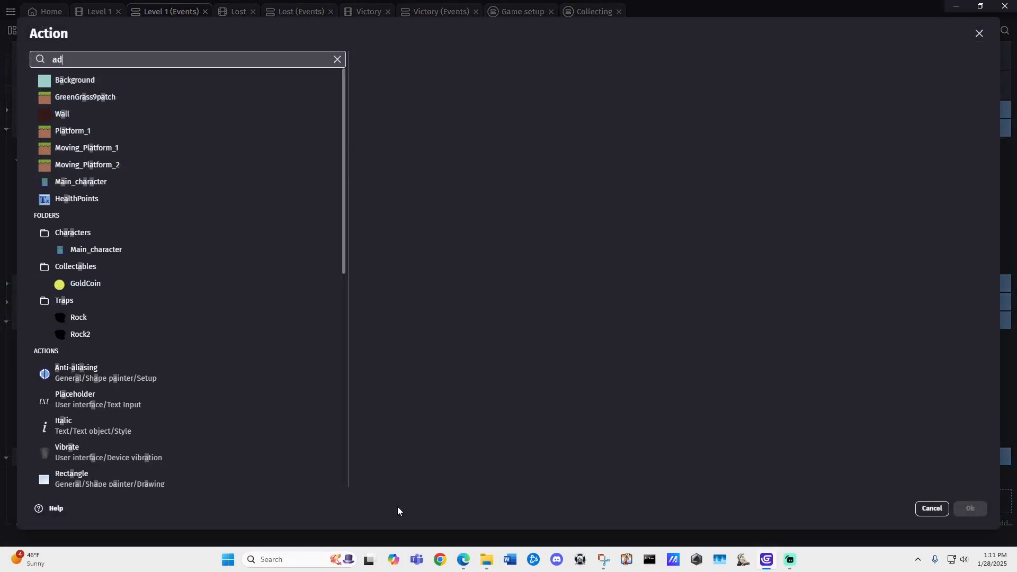
type("d force")
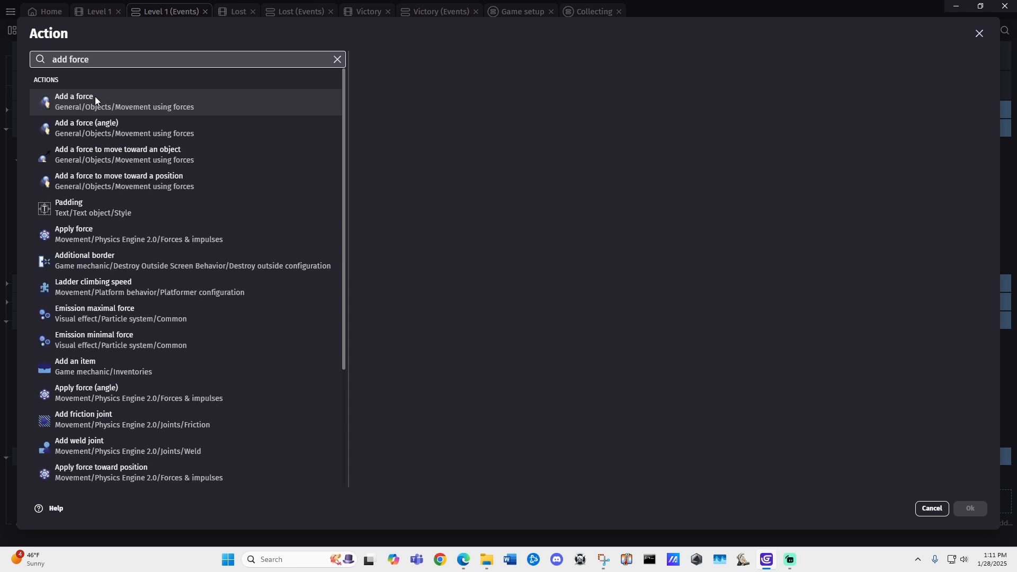
left_click(144, 102)
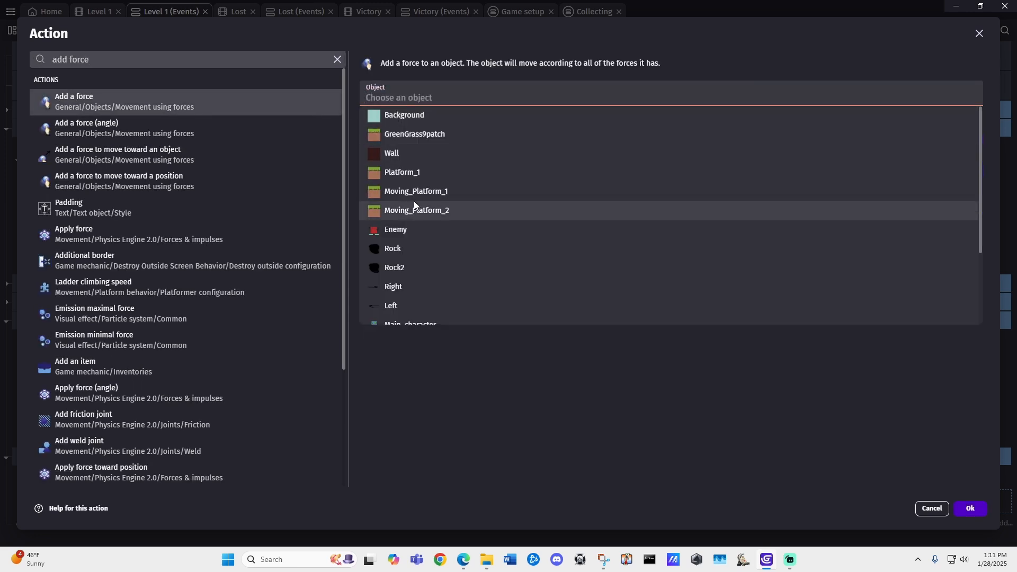
left_click(406, 231)
left_click(412, 123)
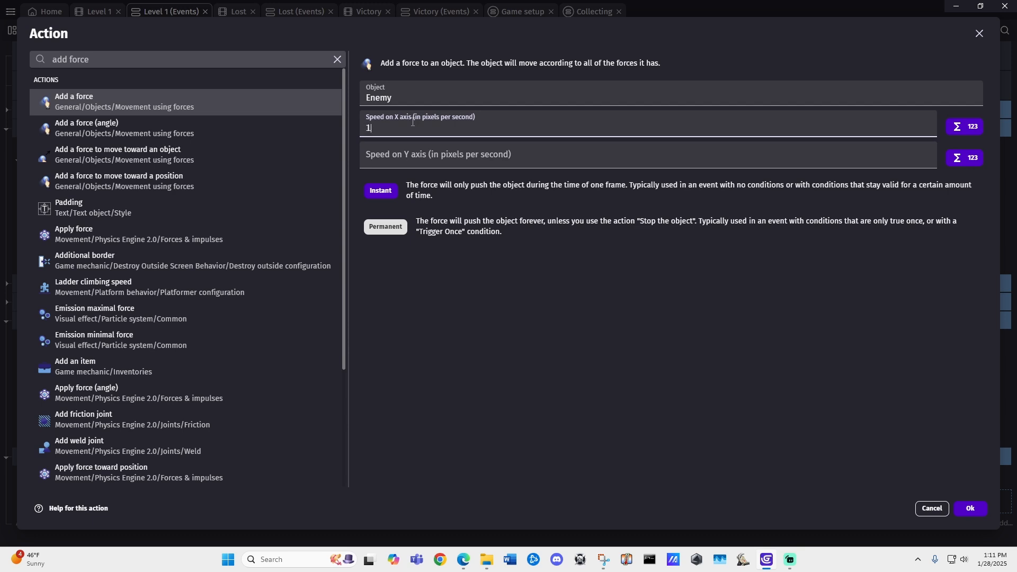
type("100")
left_click(403, 156)
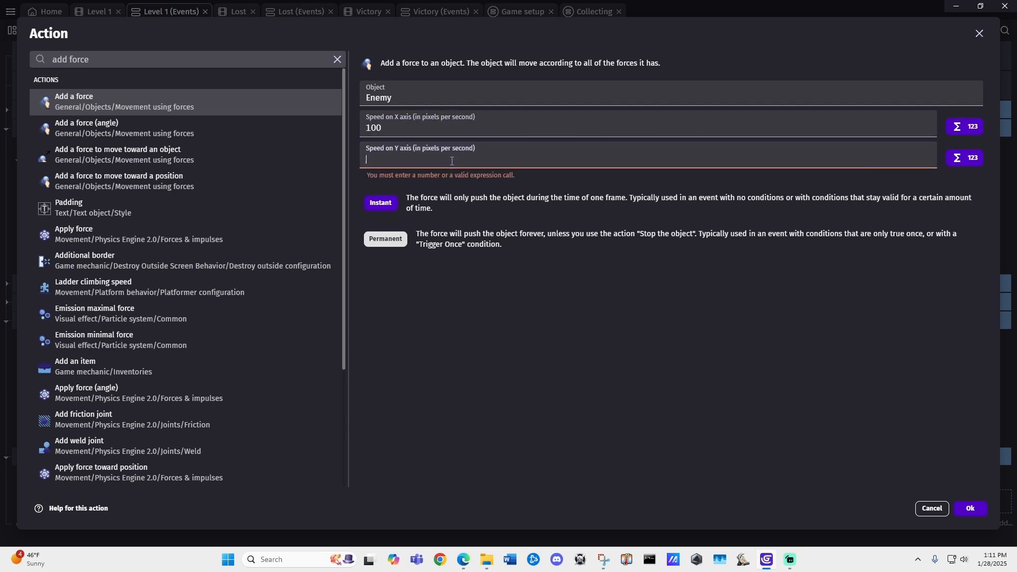
type("0")
left_click(391, 187)
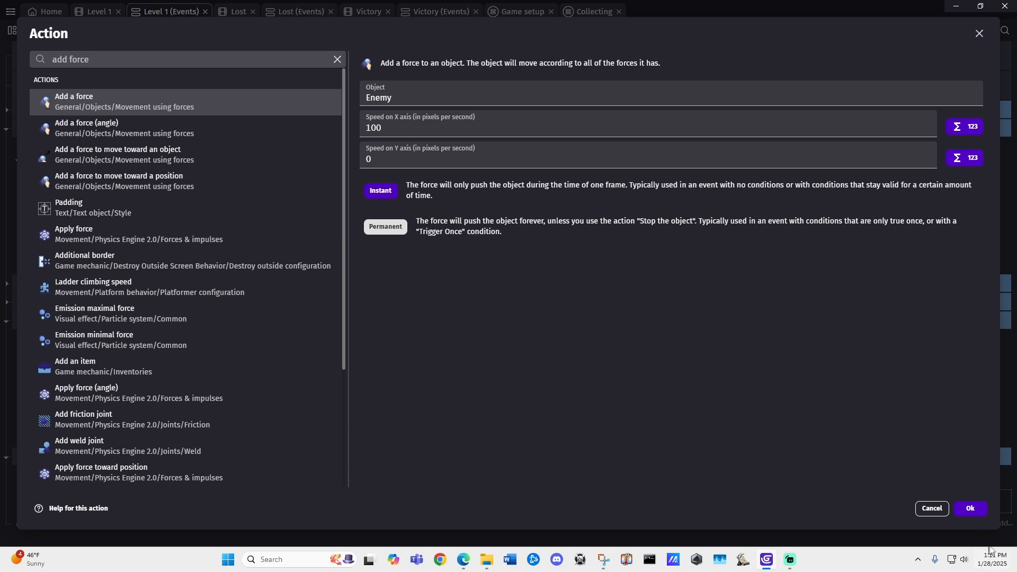
left_click(970, 508)
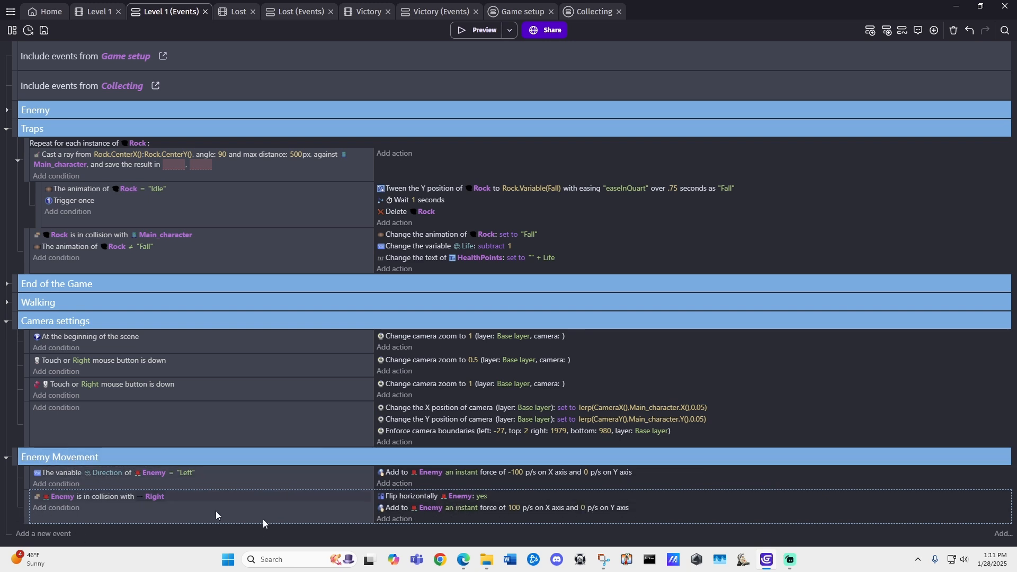
Step: Add an action to the Right collision event that sets Enemy's Direction object variable to "Right"
left_click(394, 518)
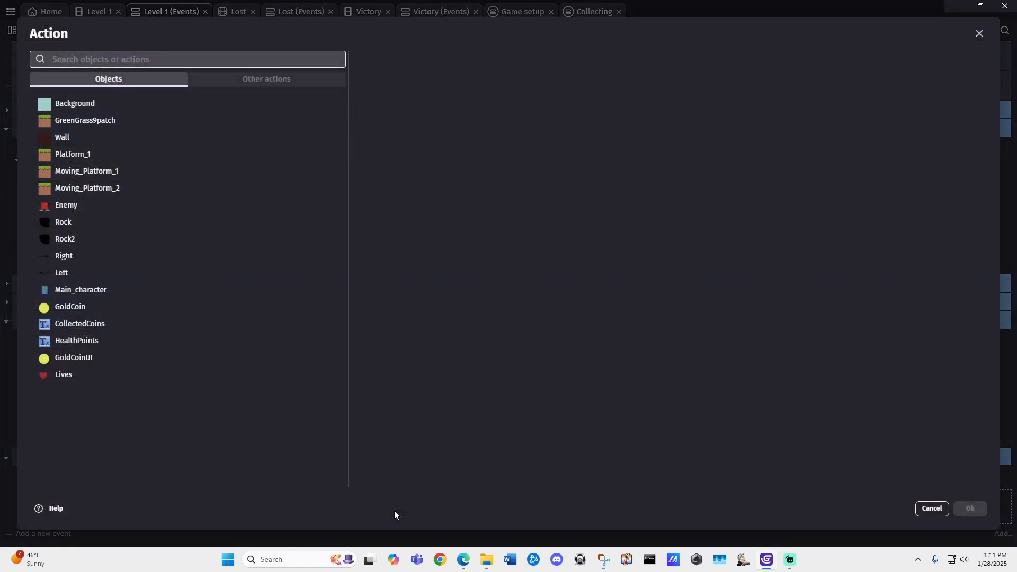
type("vari")
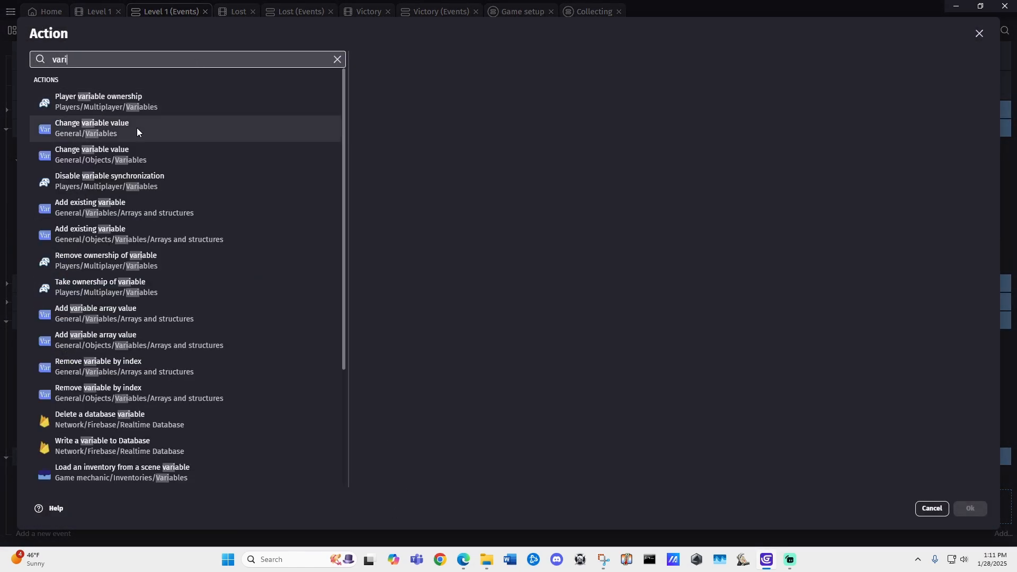
left_click(91, 152)
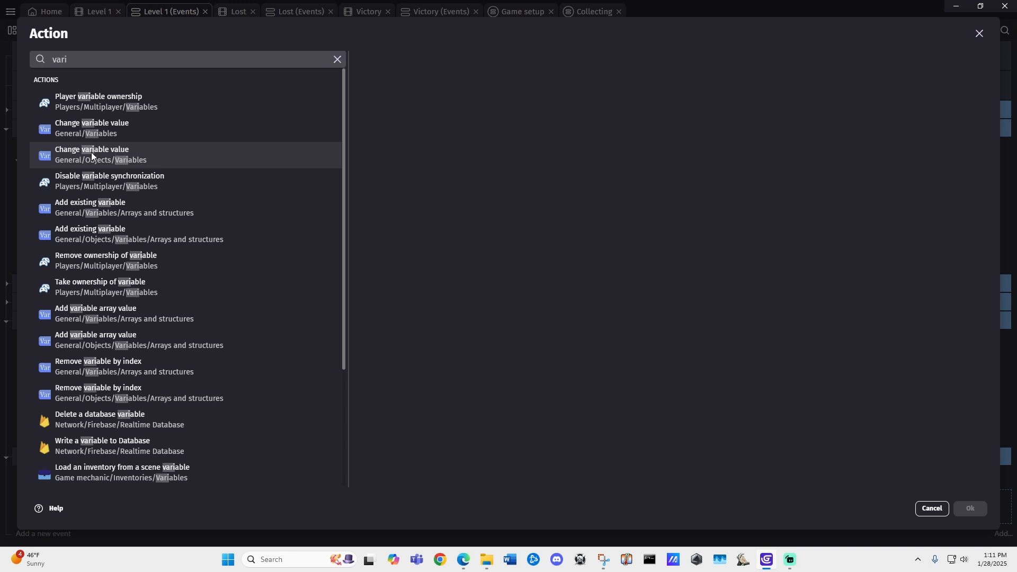
left_click(409, 228)
left_click(407, 129)
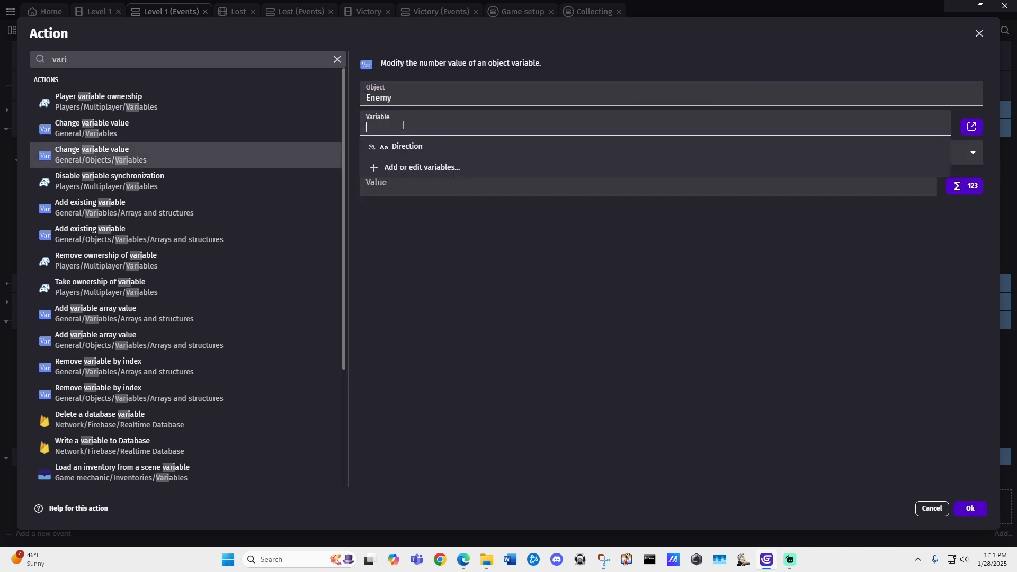
left_click(412, 143)
left_click(401, 182)
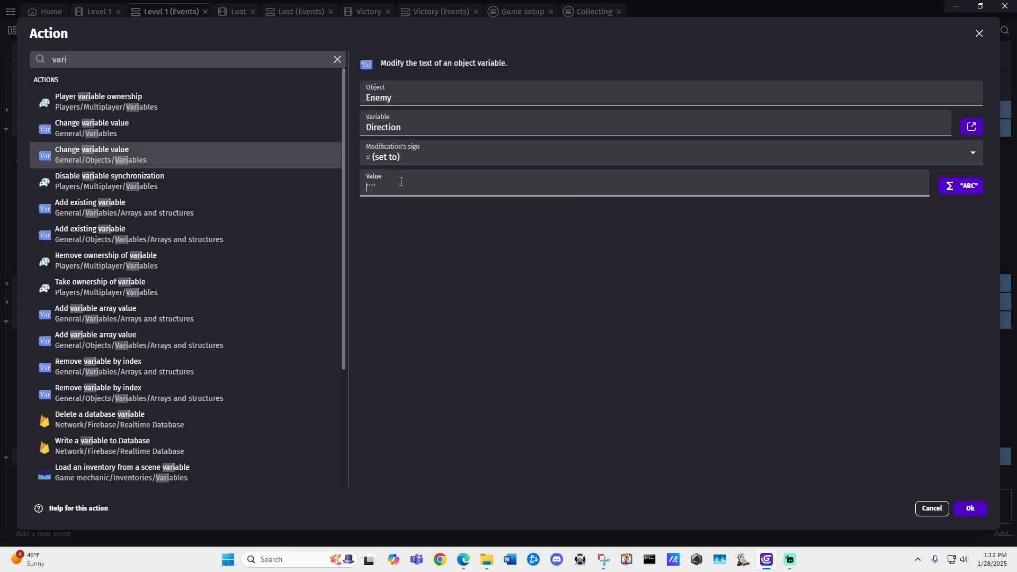
type("\"Right\"")
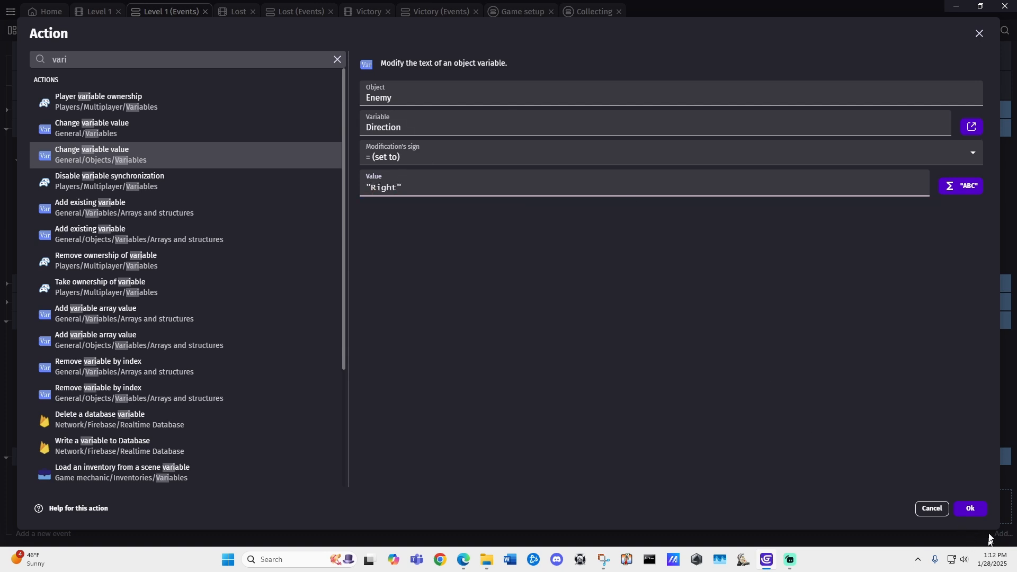
left_click(974, 509)
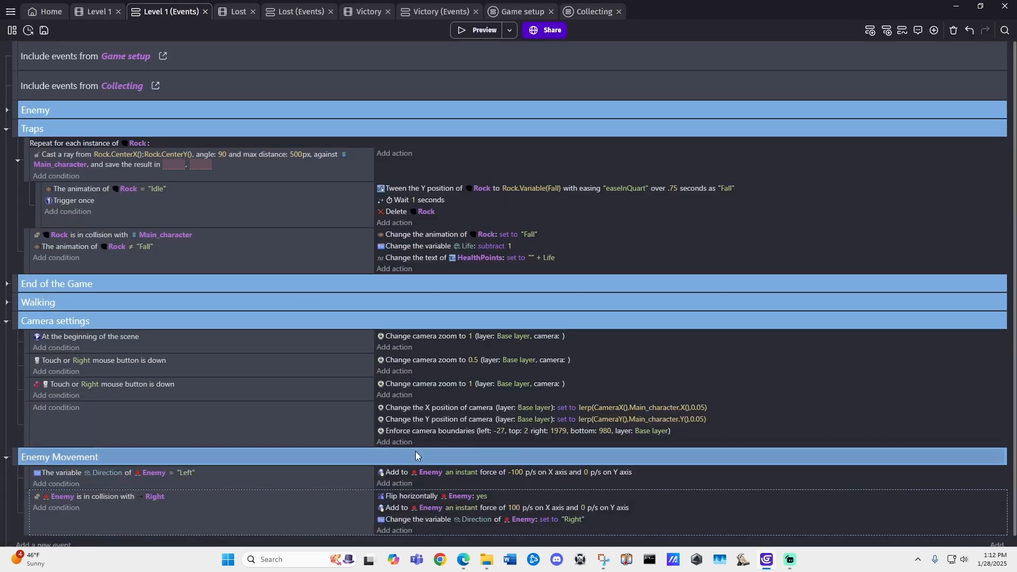
Step: Add an event with the condition that Enemy's Direction variable equals "Right", and move the 100 X-axis force action into it
left_click(23, 538)
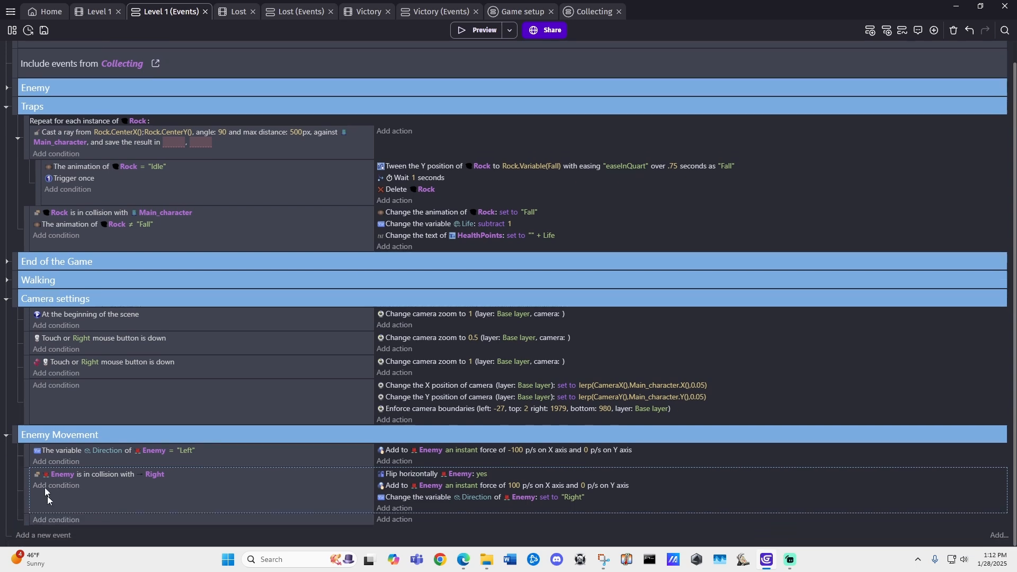
left_click(57, 520)
type("varia")
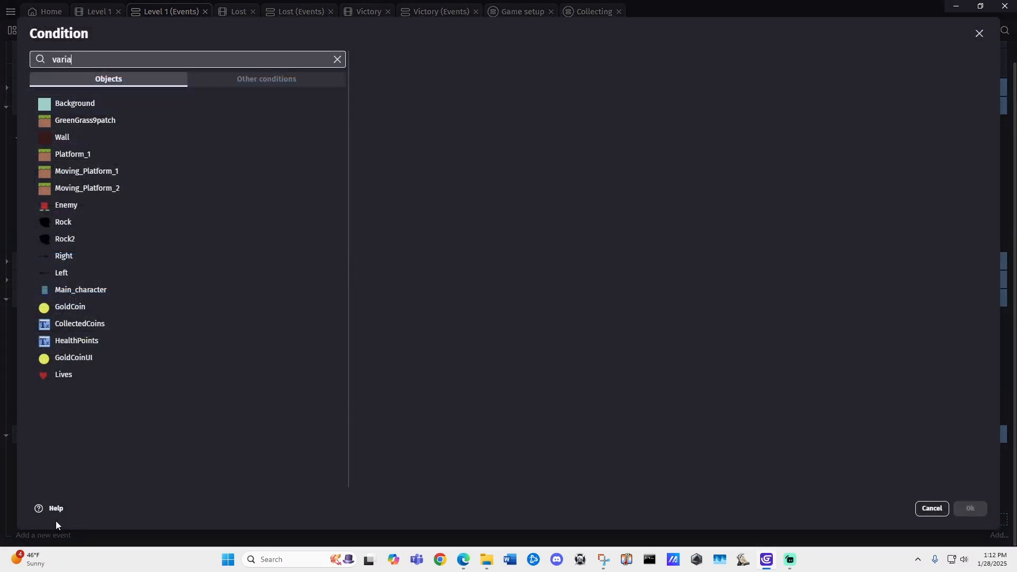
type("ble")
left_click(100, 127)
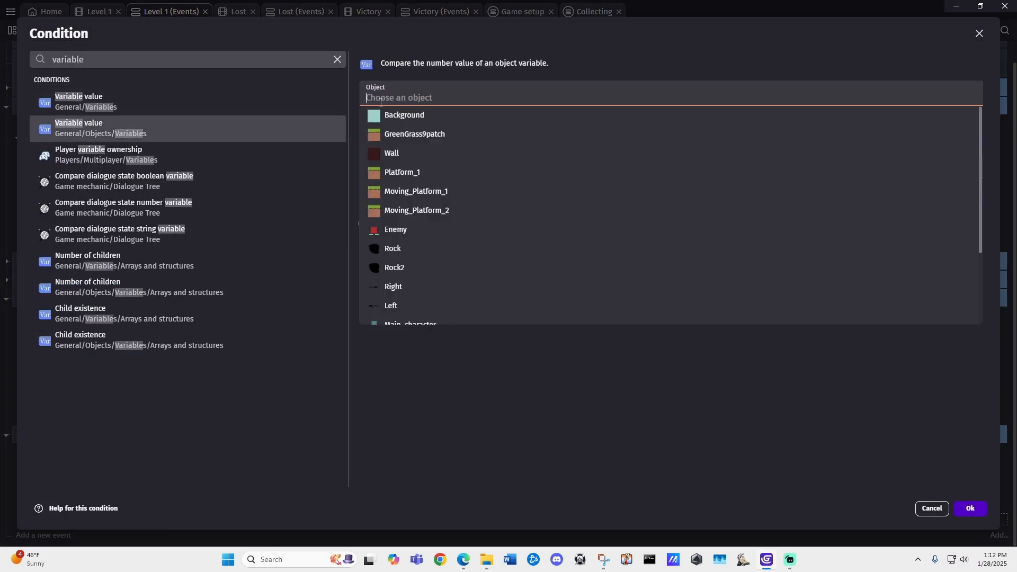
left_click(396, 229)
left_click(402, 125)
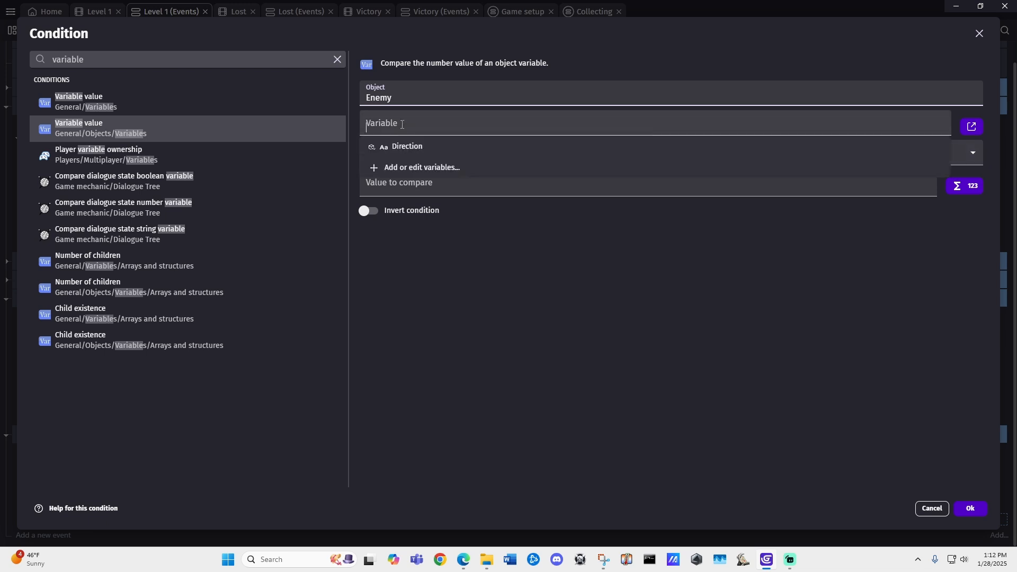
left_click(405, 146)
left_click(401, 183)
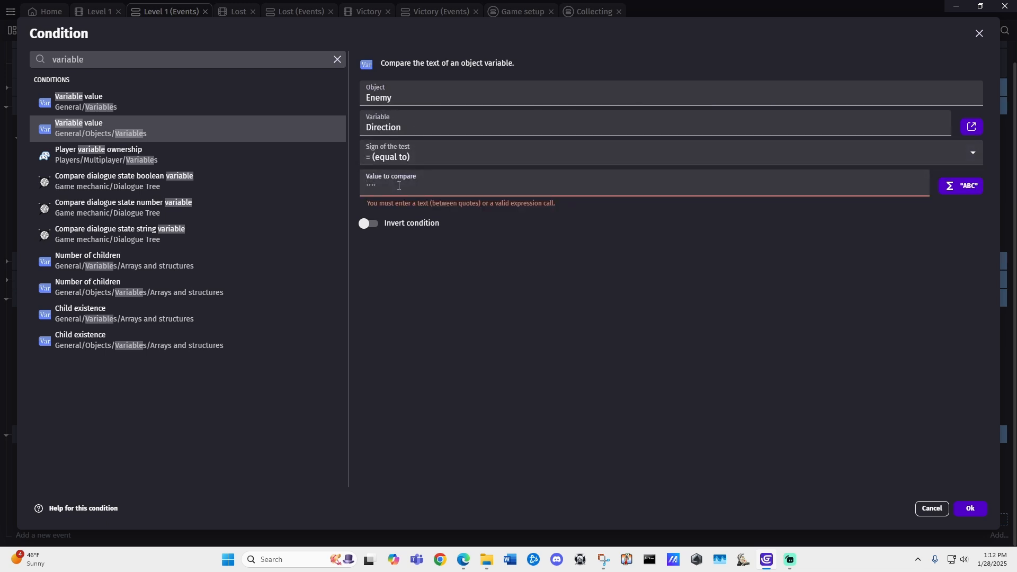
type("\"Right")
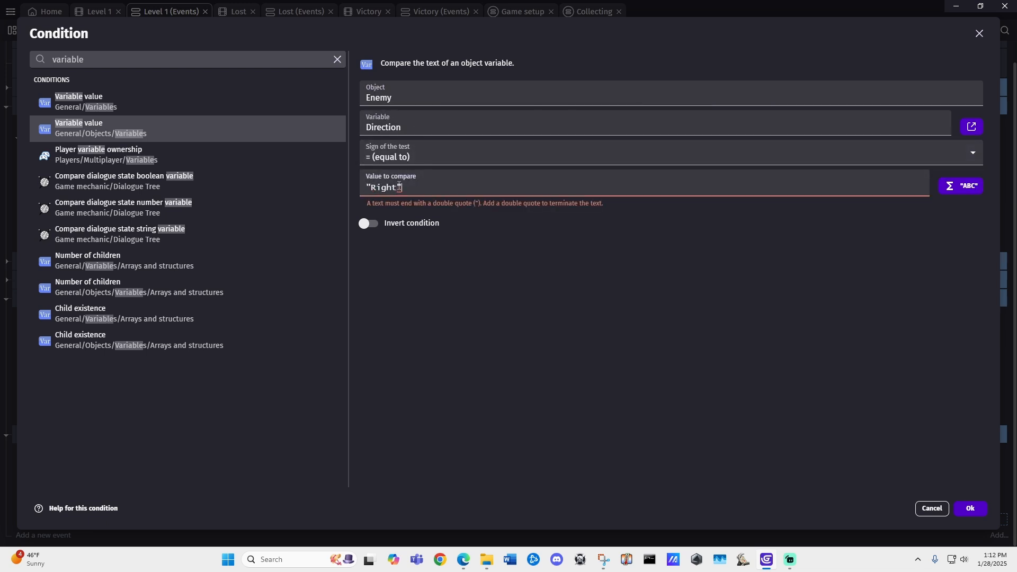
type("\"")
left_click(970, 509)
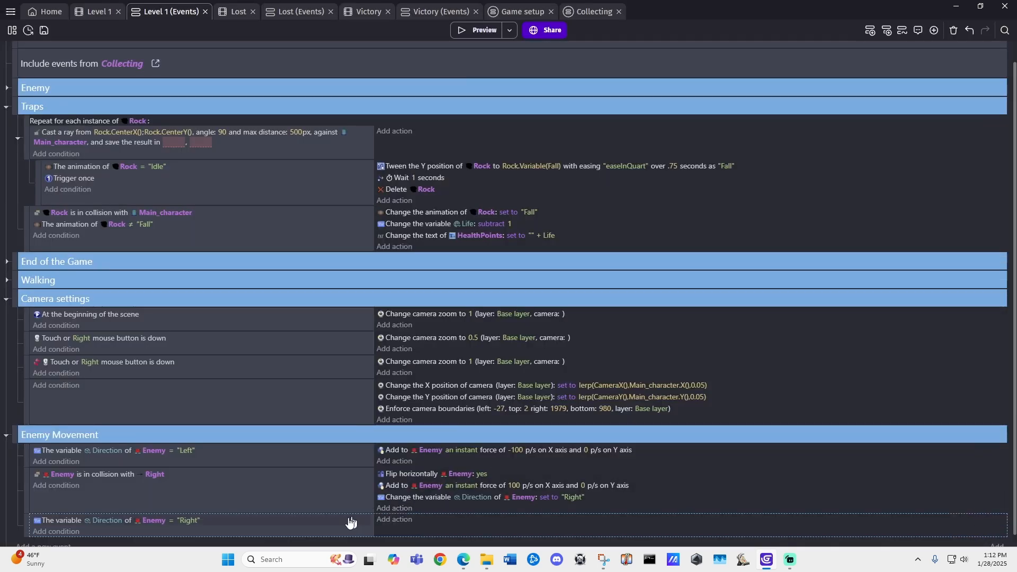
left_click(394, 488)
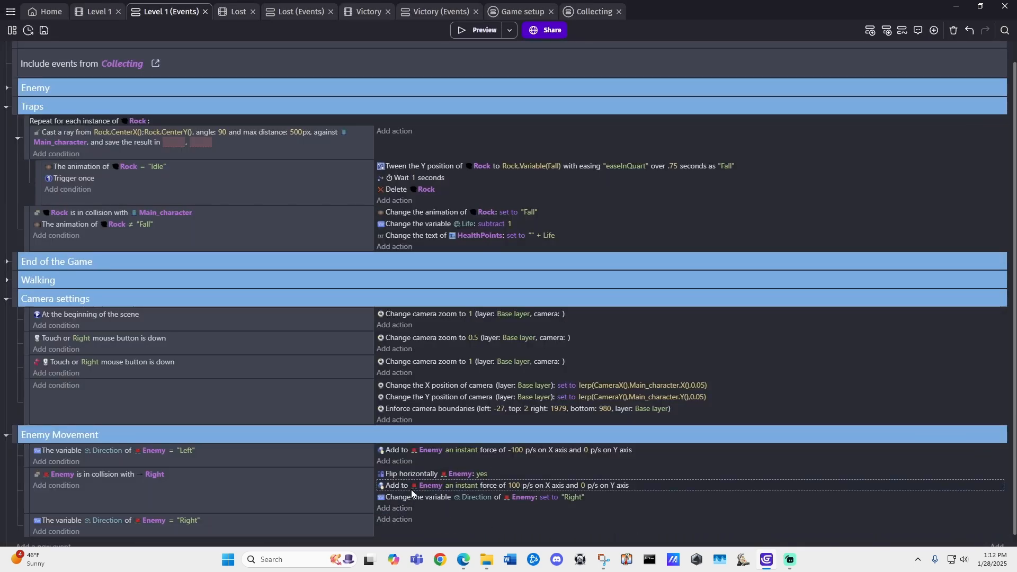
left_click_drag(394, 488, 395, 521)
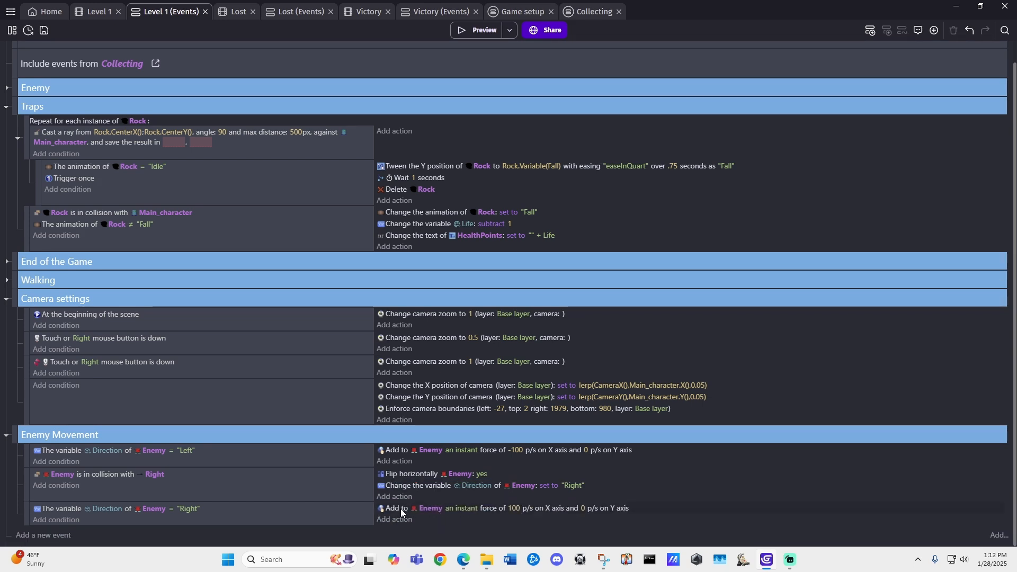
Step: Add another event to Enemy Movement with the condition that Enemy is in collision with Left
left_click(38, 536)
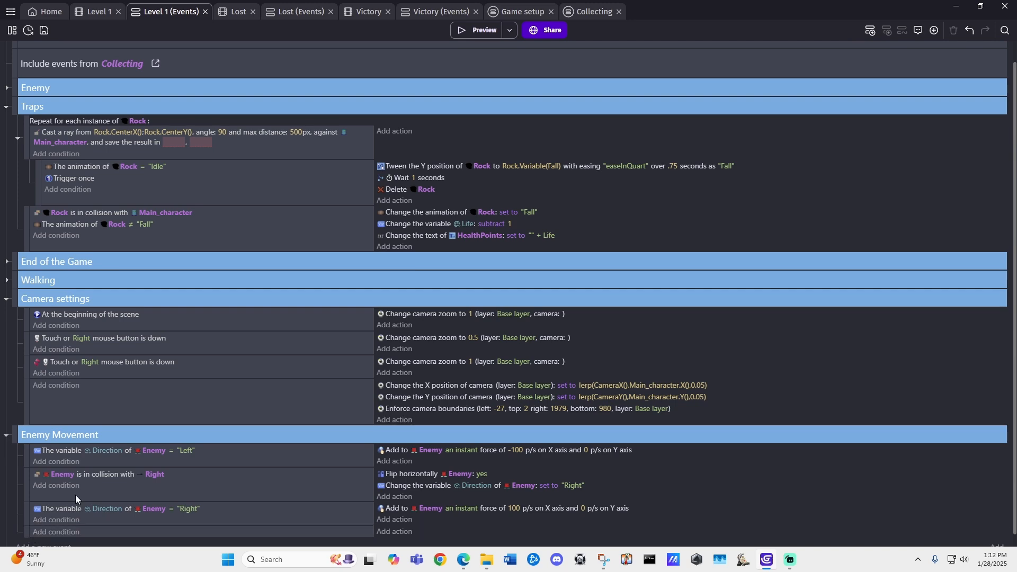
scroll(63, 477, "down", 1)
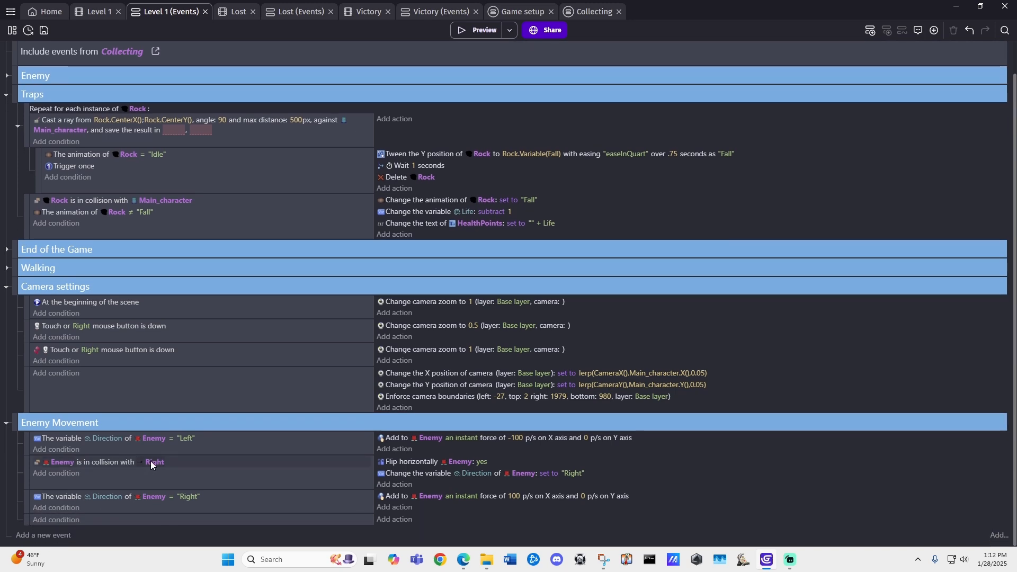
left_click(56, 520)
left_click(61, 208)
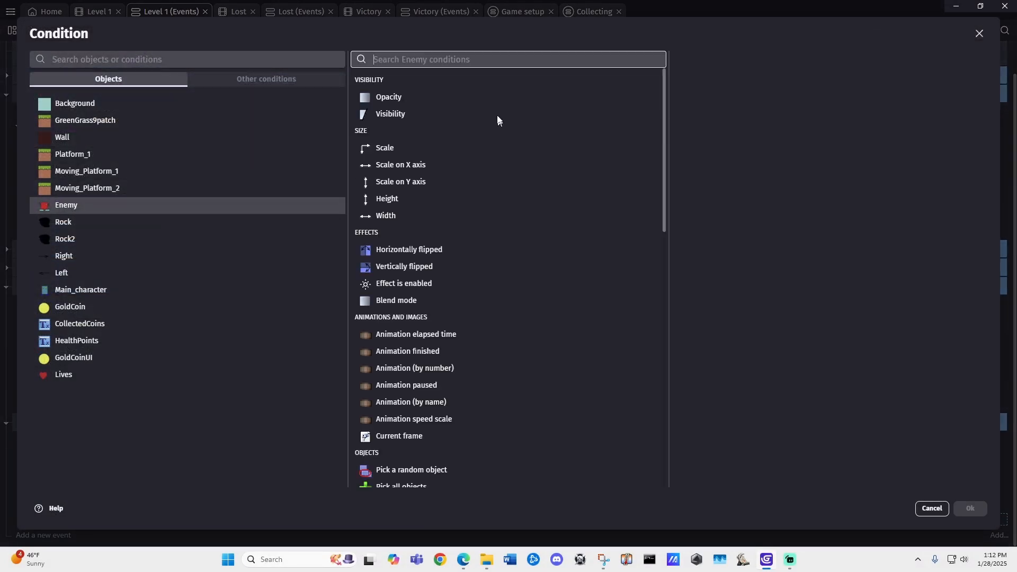
type("colli")
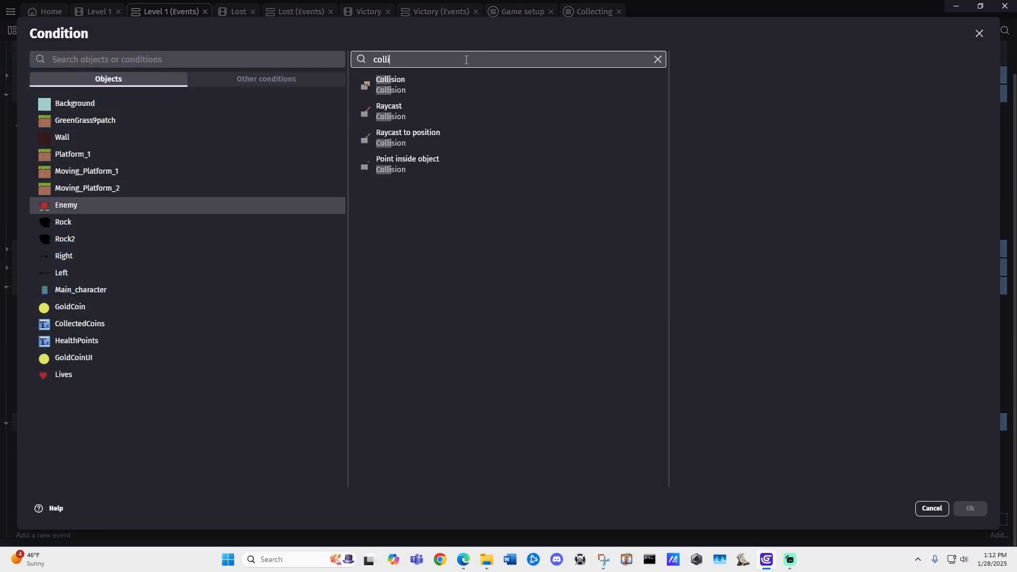
left_click(431, 90)
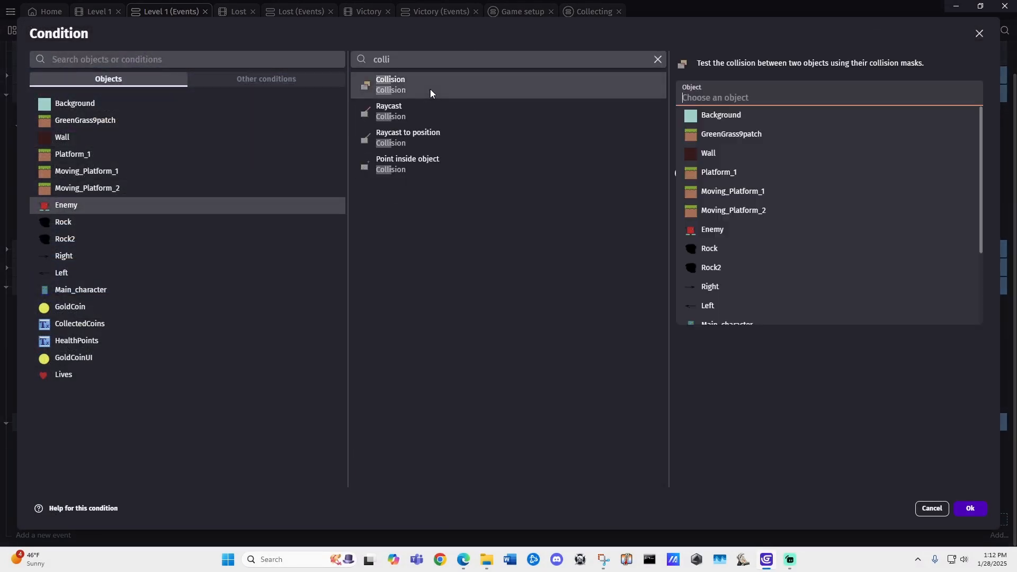
left_click(726, 301)
left_click(970, 509)
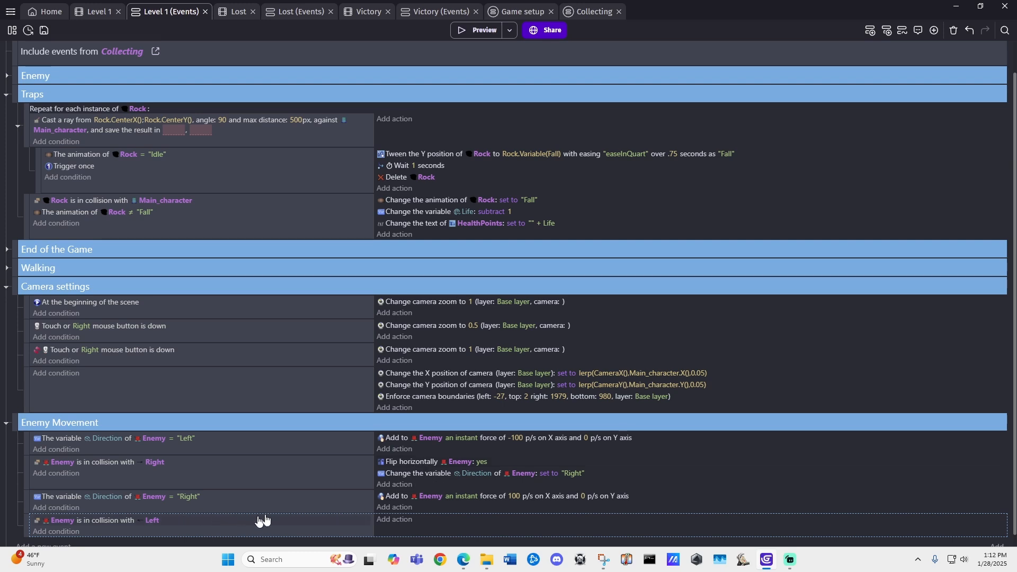
Step: Duplicate the horizontal flip action into the Left collision event and set its flipping to No
left_click(415, 466)
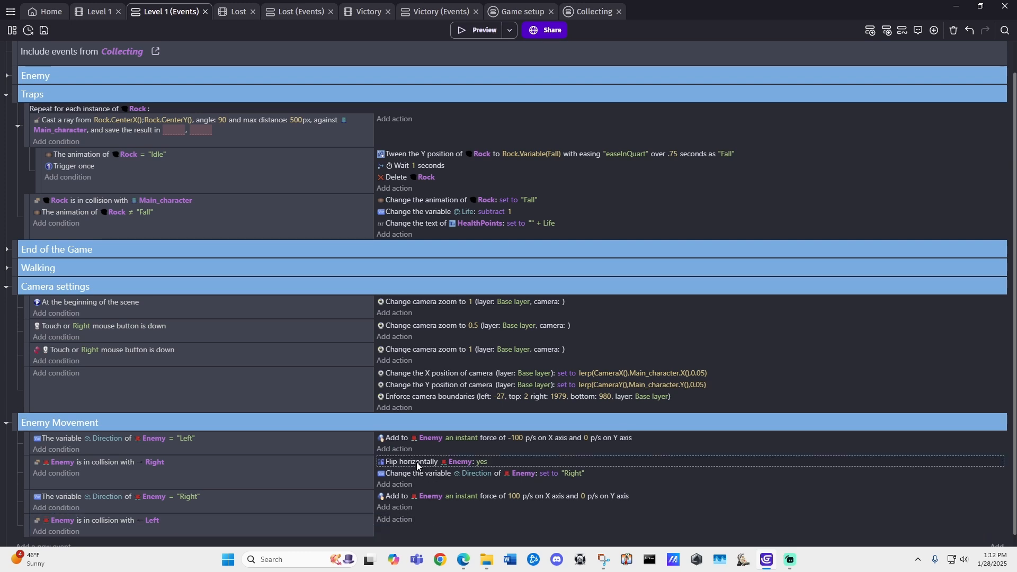
key("ctrl+c")
key("ctrl+v")
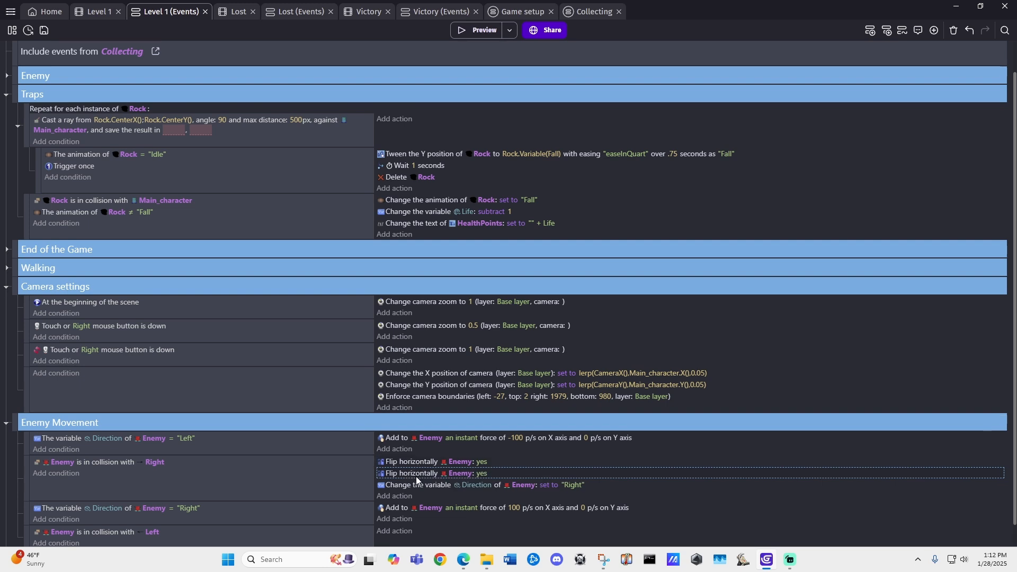
left_click_drag(417, 475, 418, 536)
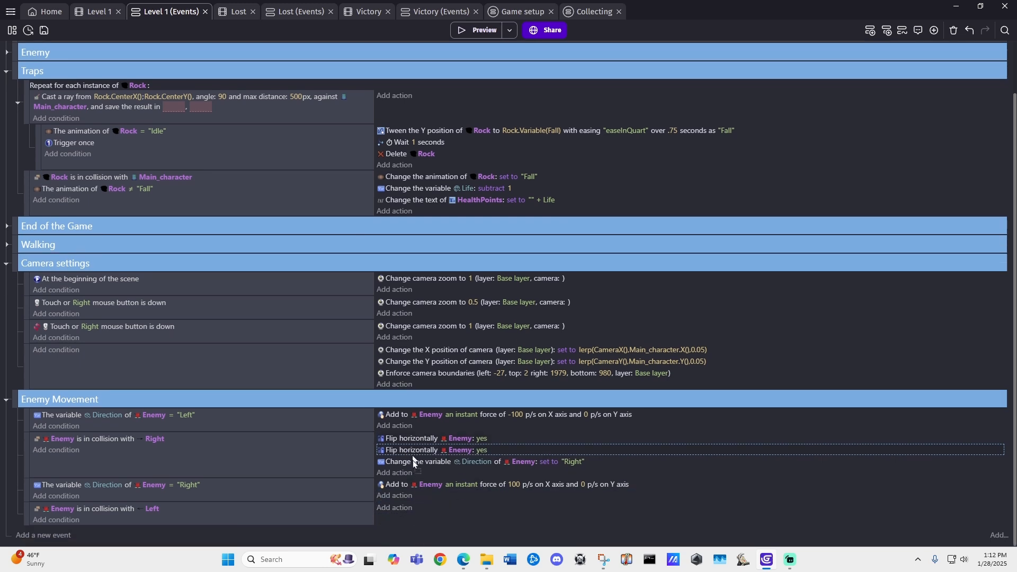
left_click_drag(413, 461, 405, 510)
left_click(483, 509)
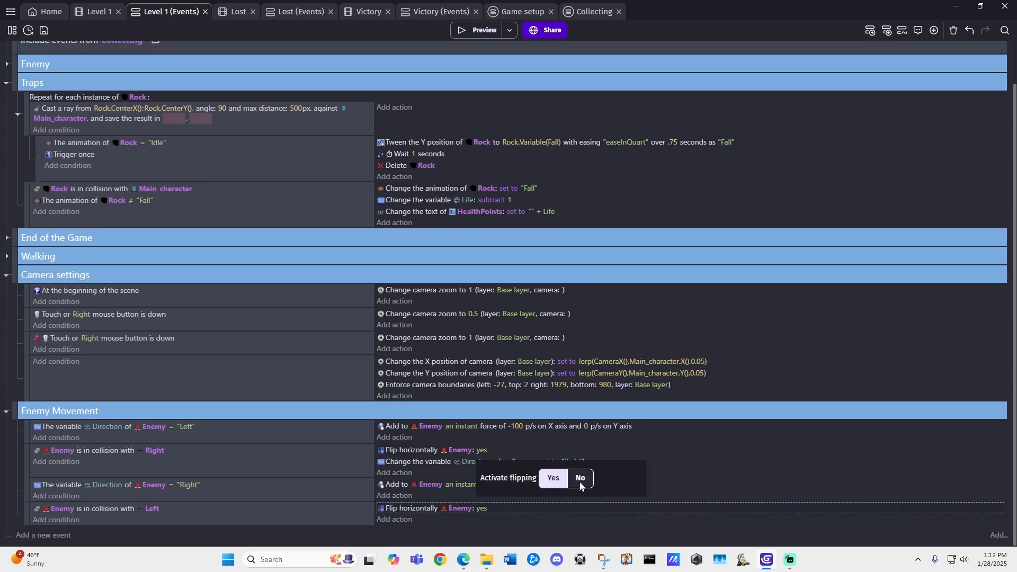
left_click(490, 527)
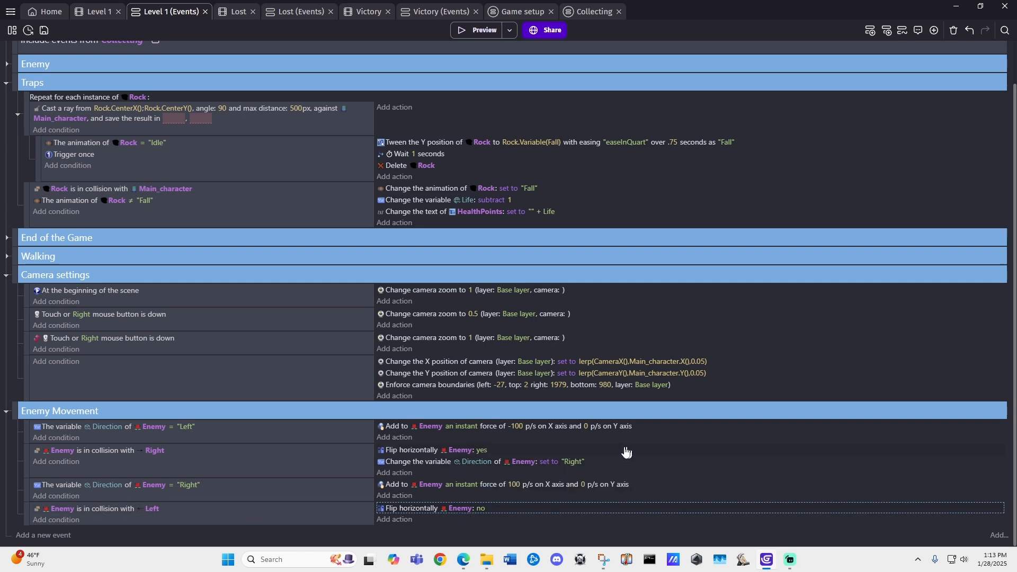
Step: Duplicate the Enemy Direction variable action into the Left collision event and set its value to "Left"
left_click(422, 462)
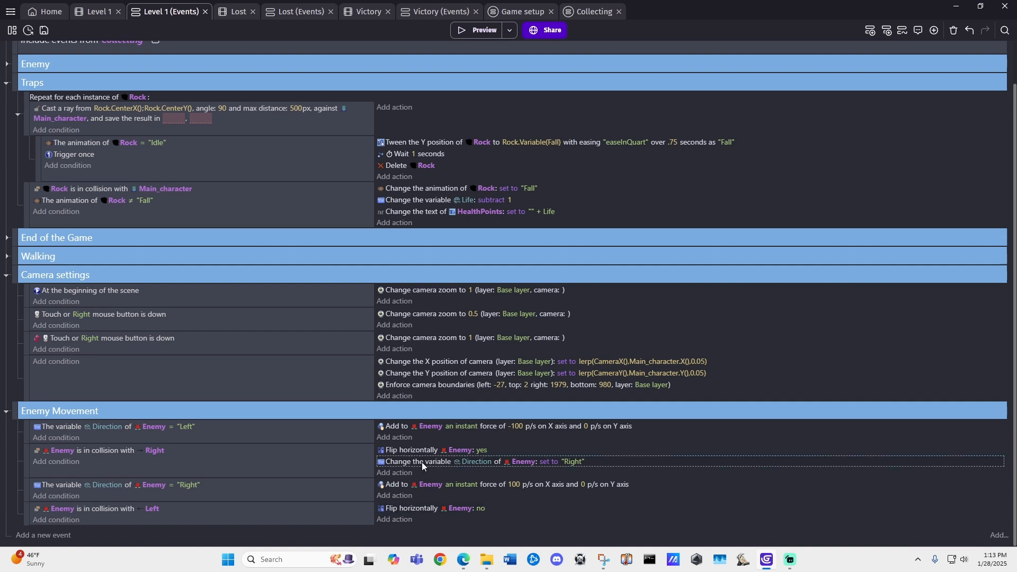
left_click_drag(422, 462, 444, 530, "ctrl")
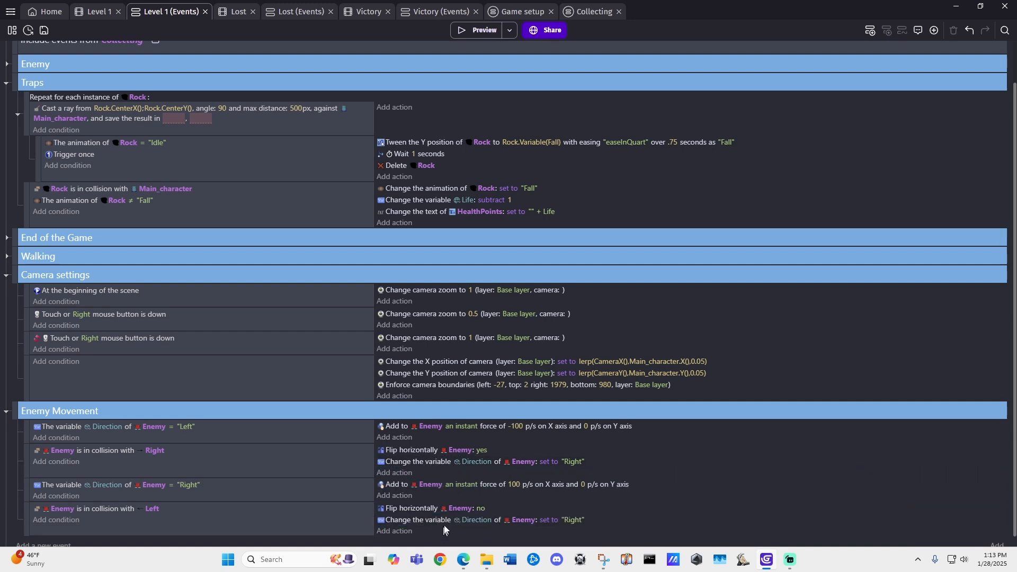
left_click(573, 521)
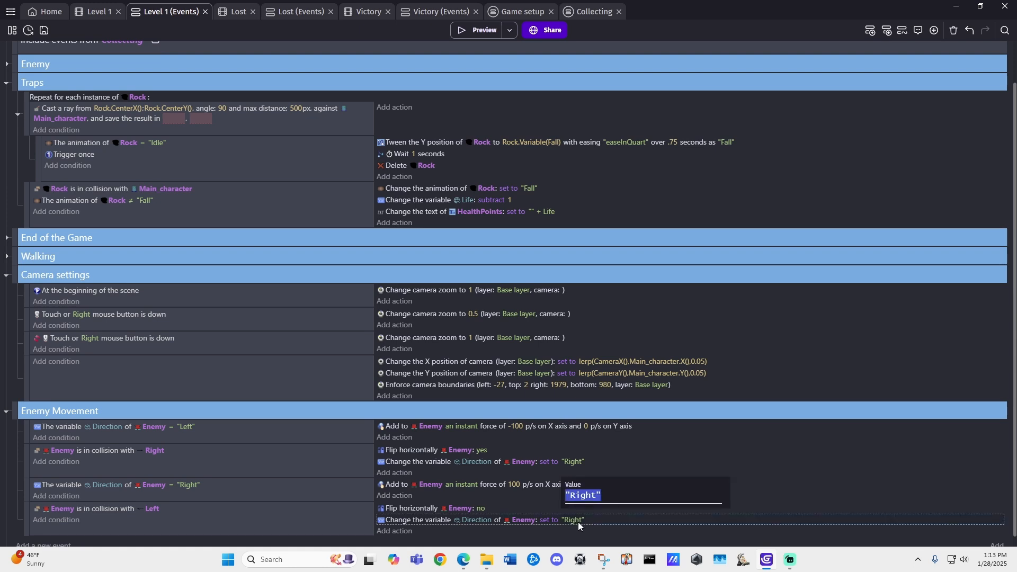
type("\"Left")
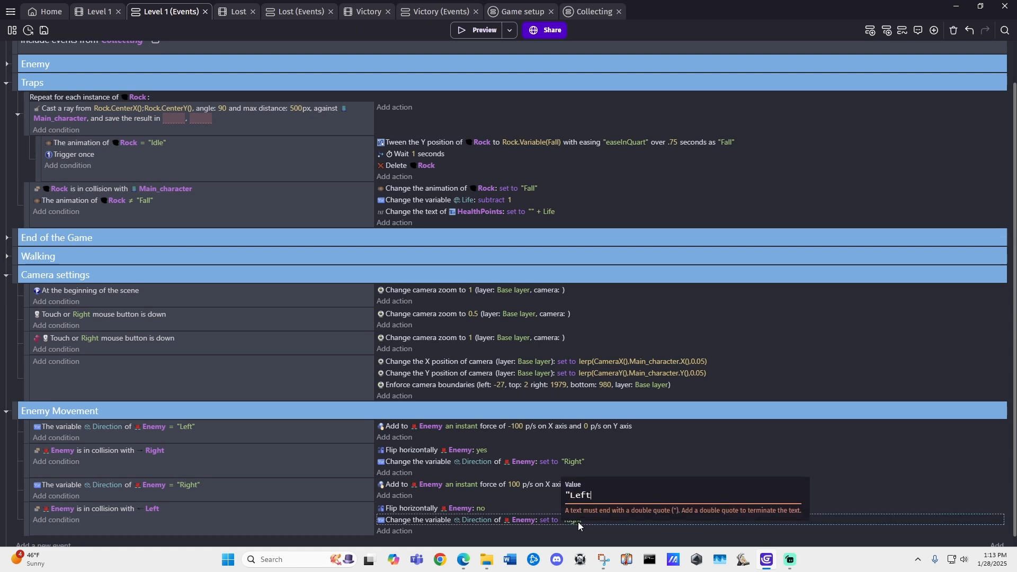
type("\"")
key("Return")
scroll(455, 493, "down", 1)
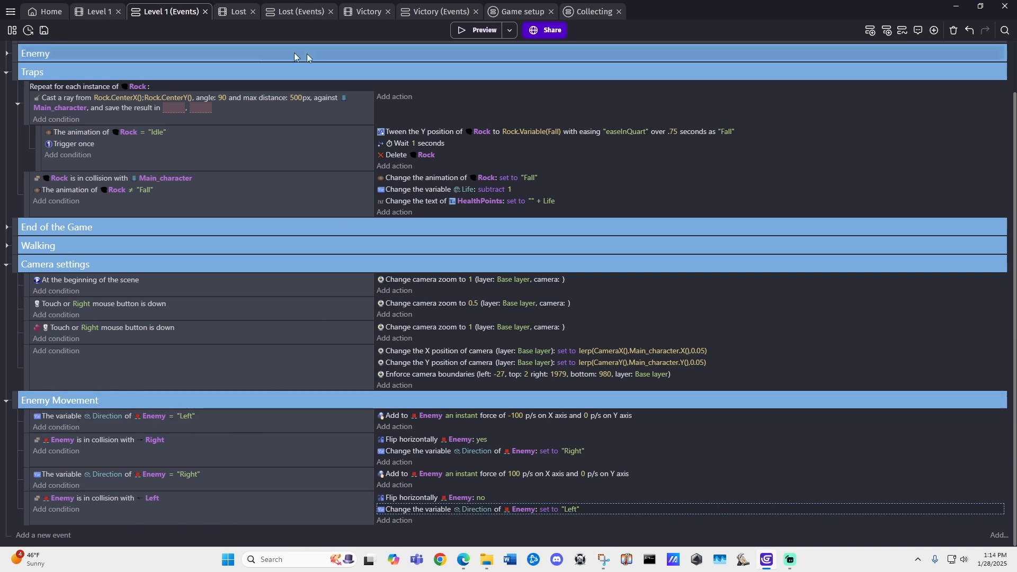
Step: Preview the Level 1 scene to check the enemy's back-and-forth movement, and close the preview
left_click(100, 14)
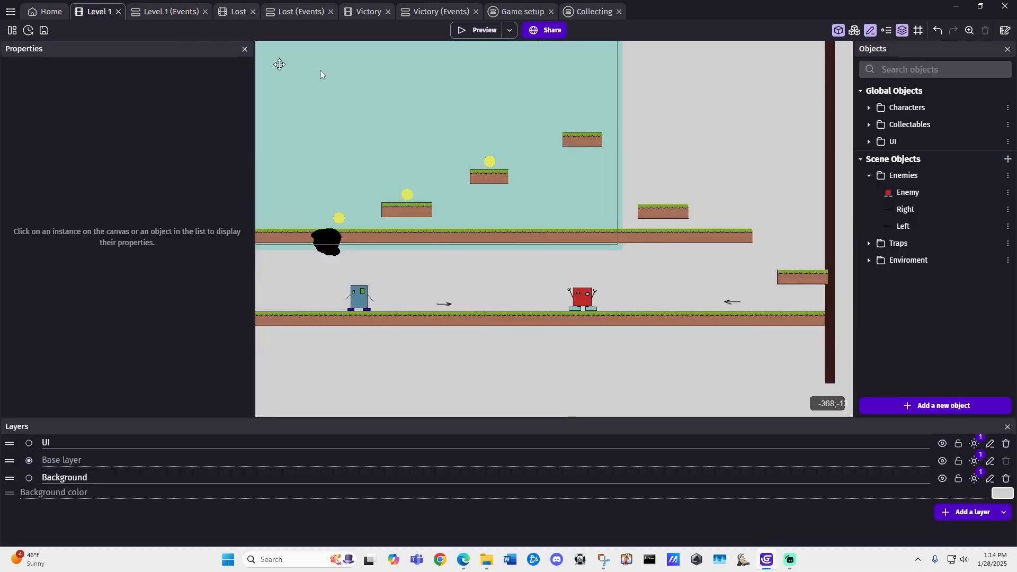
left_click(473, 31)
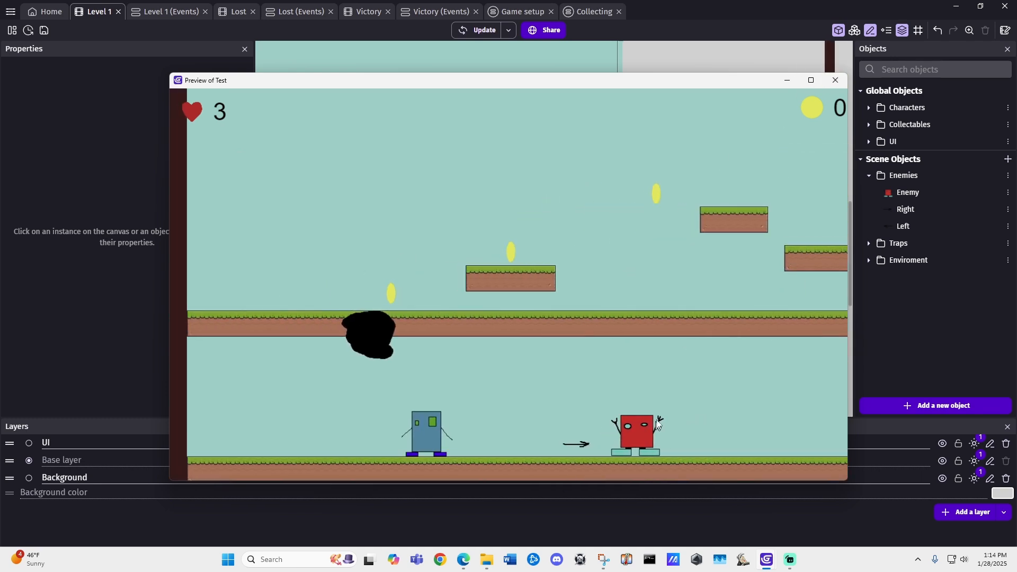
left_click(837, 81)
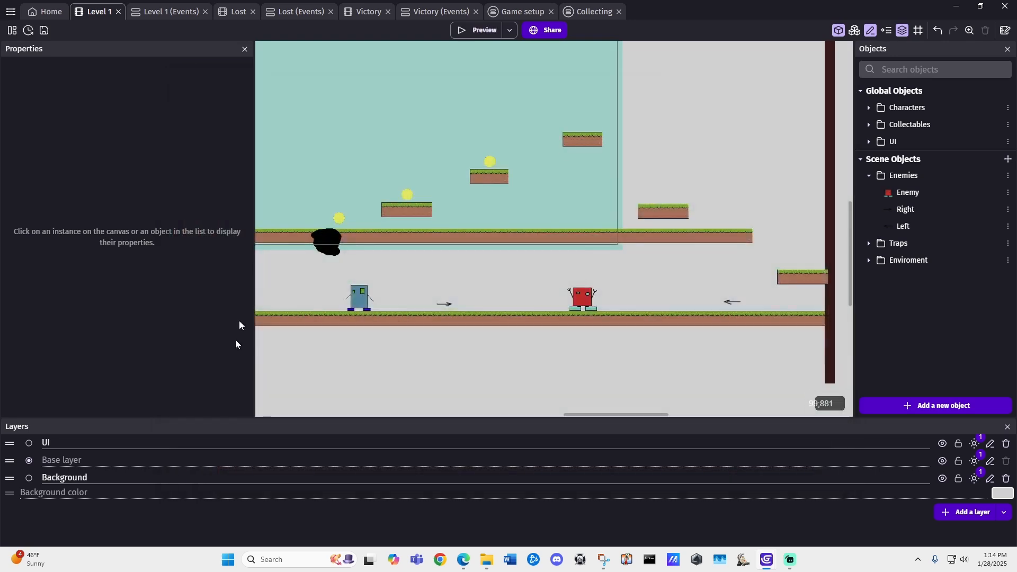
Step: Add an event at the start of Enemy Movement in the Level 1 events with the condition "At the beginning of the scene"
left_click(159, 11)
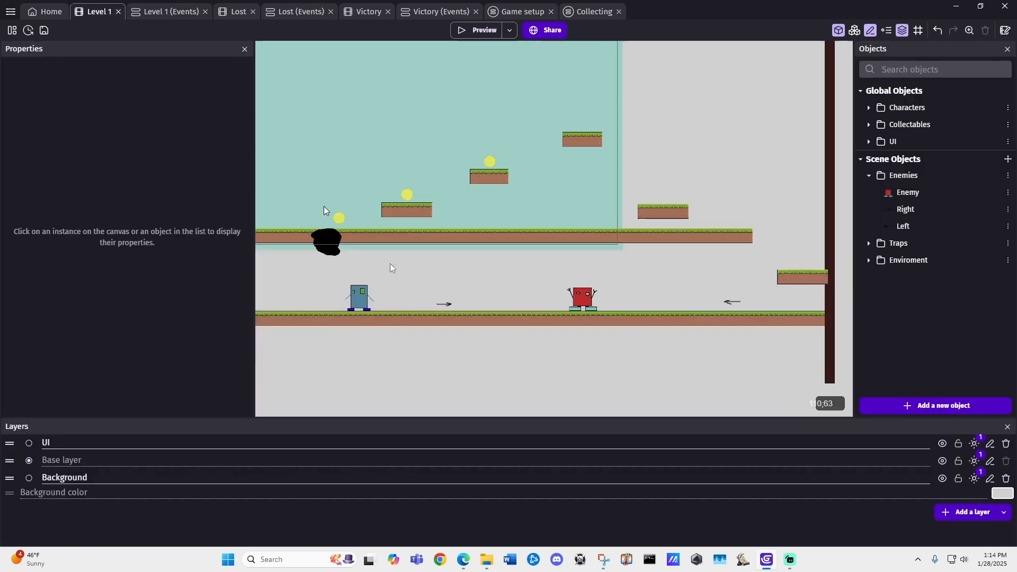
left_click(96, 11)
left_click(185, 11)
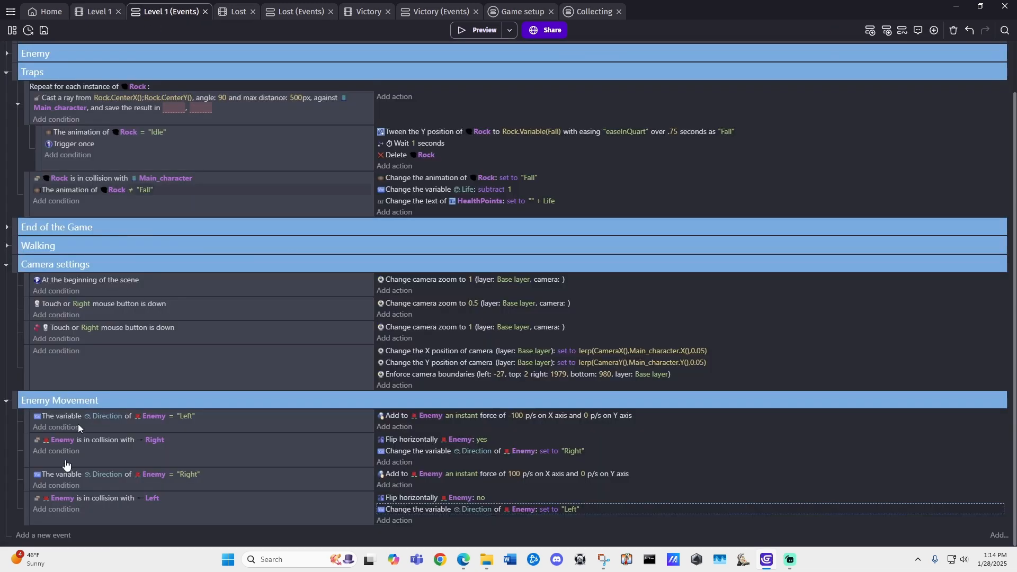
left_click(870, 30)
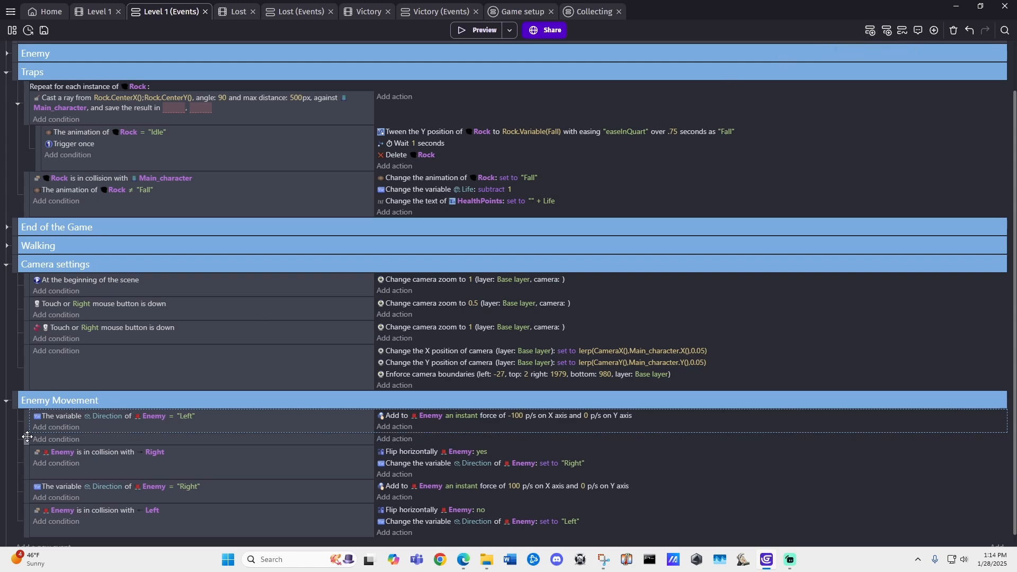
left_click_drag(27, 437, 27, 411)
left_click(58, 415)
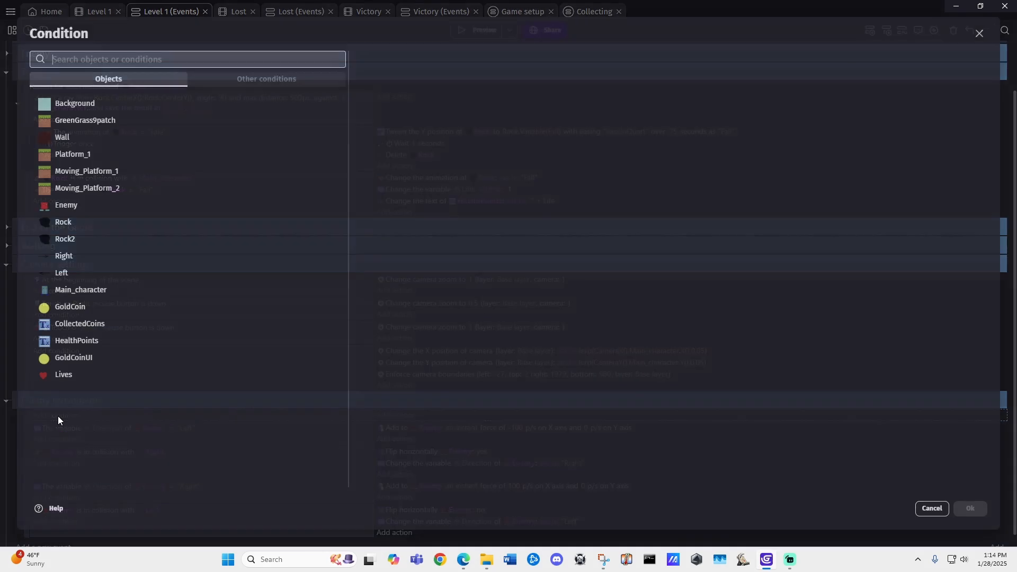
type("begin")
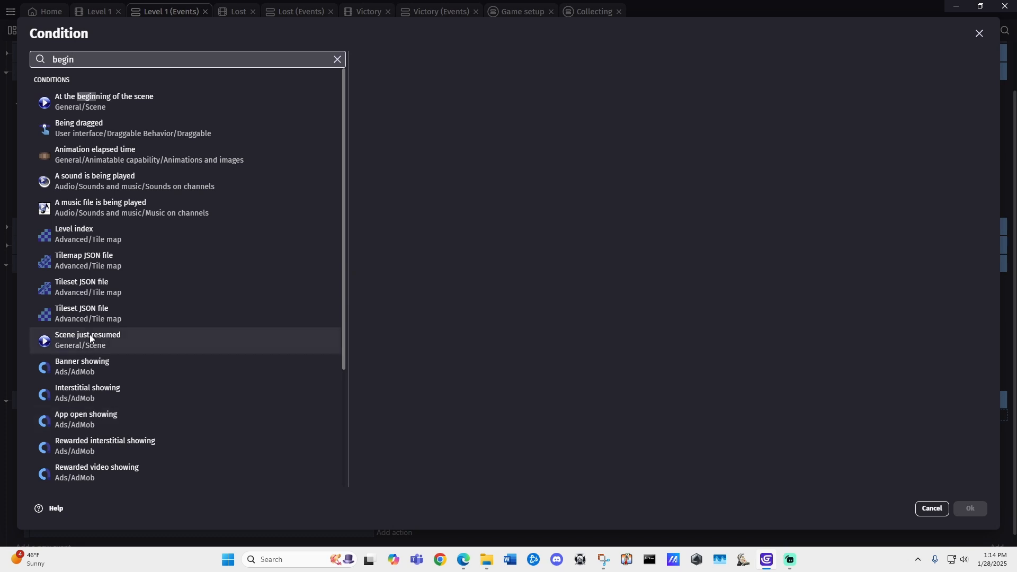
left_click(139, 101)
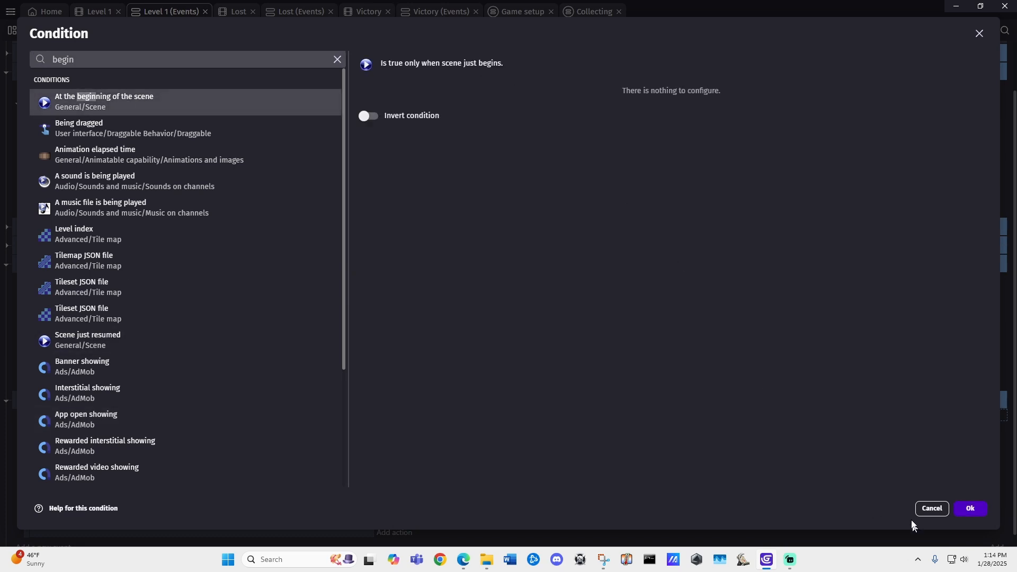
left_click(971, 508)
Step: Add a Hide action for the Right object to the beginning-of-scene event in Enemy Movement
left_click(394, 415)
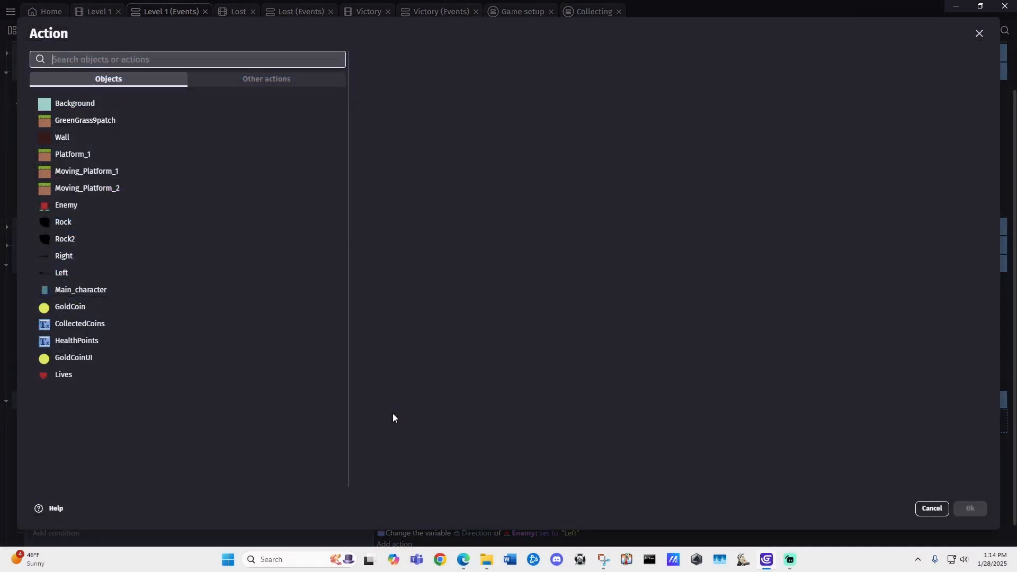
type("hide")
left_click(101, 101)
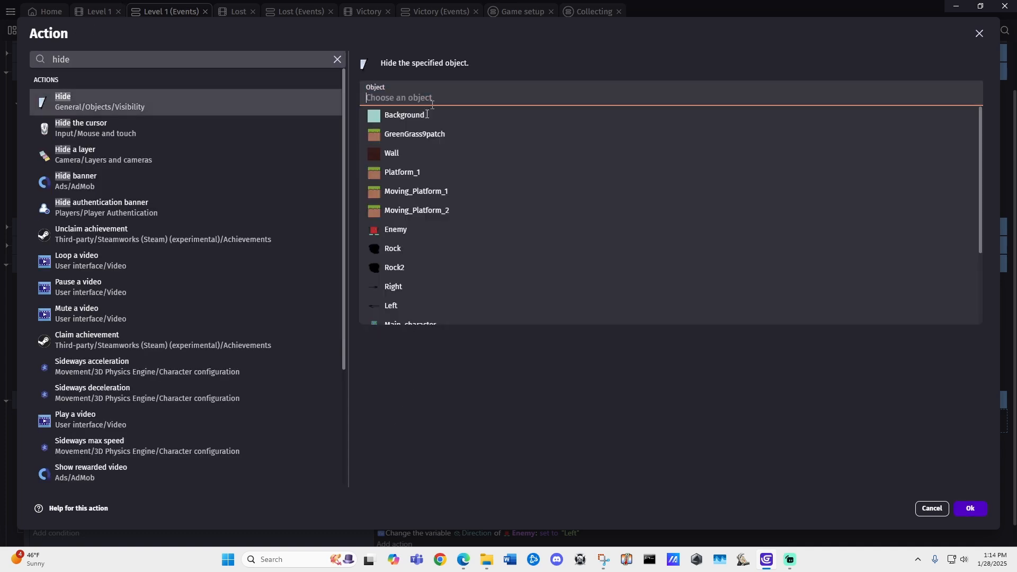
left_click(397, 288)
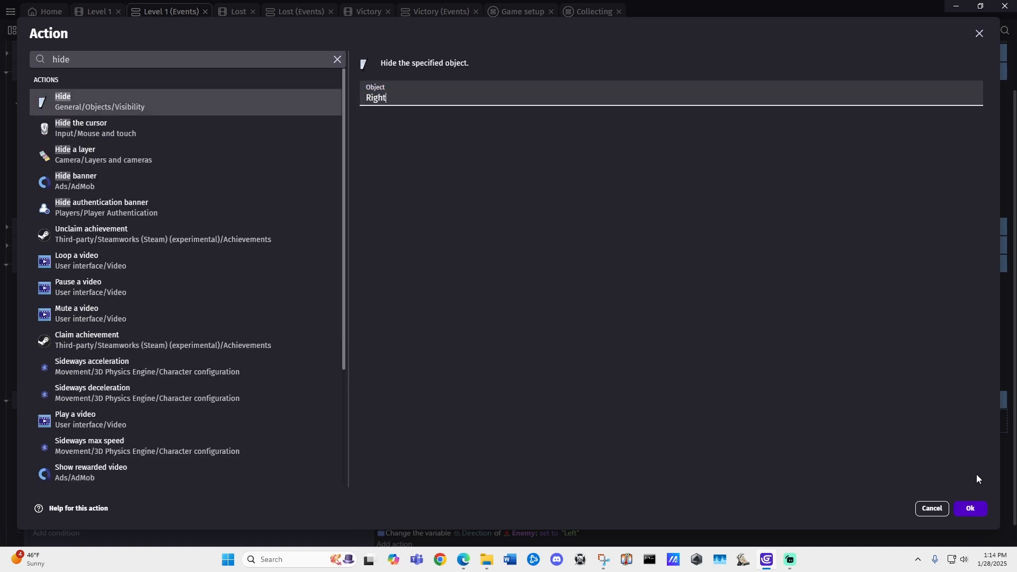
left_click(959, 508)
Step: Duplicate the Hide action in the same event and change the copy's object to Left
key("ctrl+v")
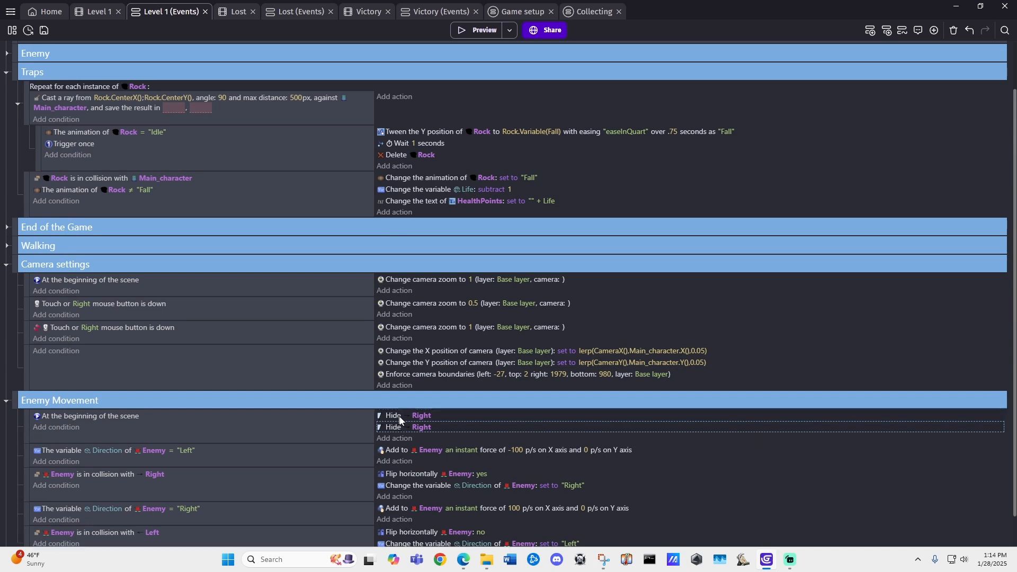
left_click(420, 427)
type("Left")
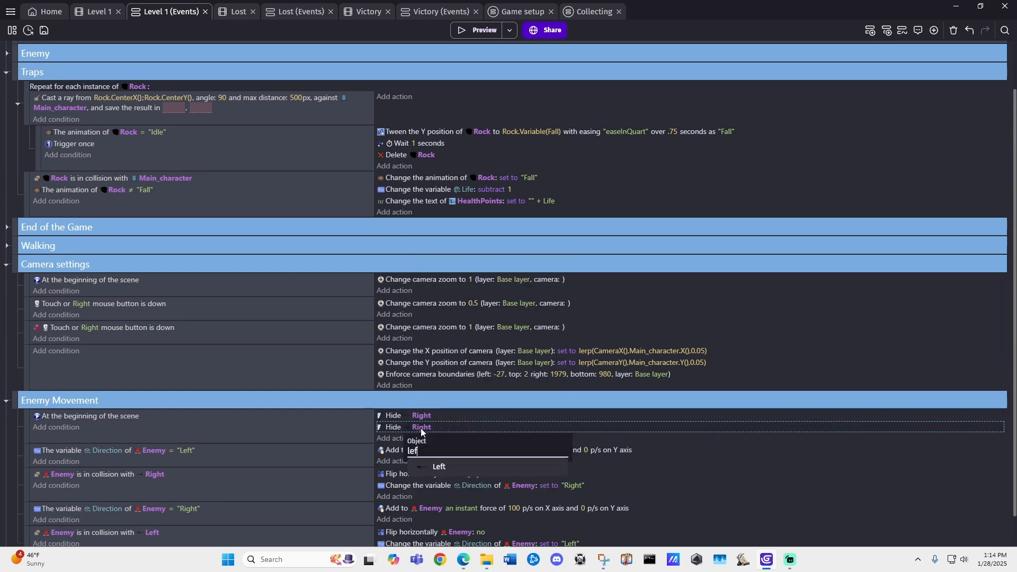
left_click(466, 475)
scroll(467, 475, "down", 1)
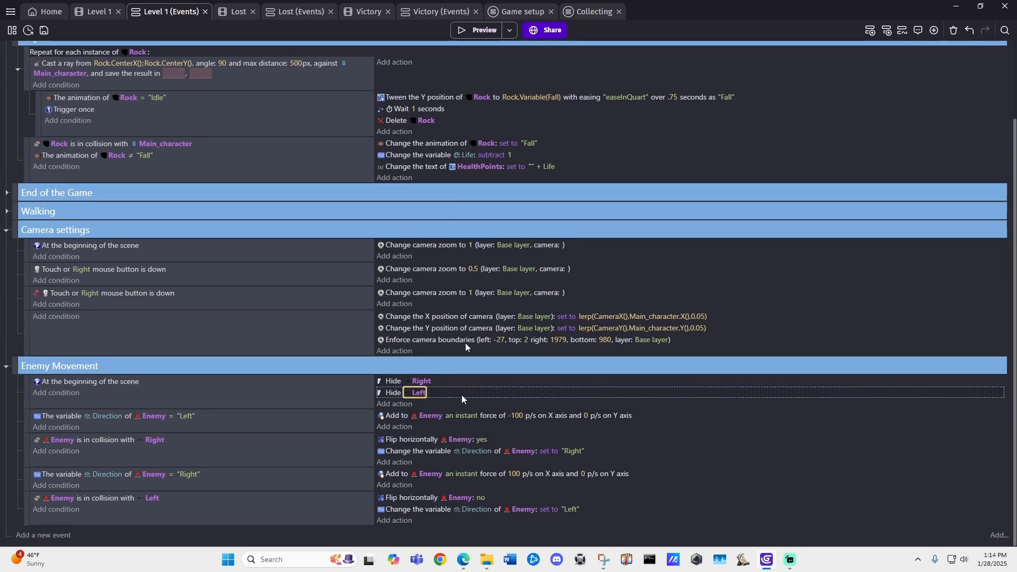
Step: Preview the Level 1 scene again to check that the arrow markers are hidden, and close the preview
left_click(97, 15)
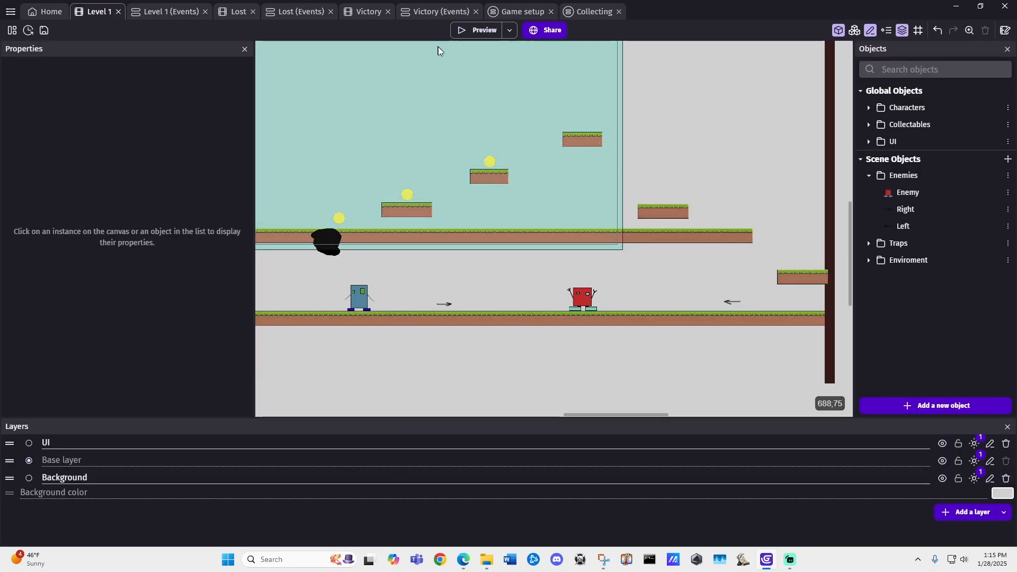
left_click(477, 30)
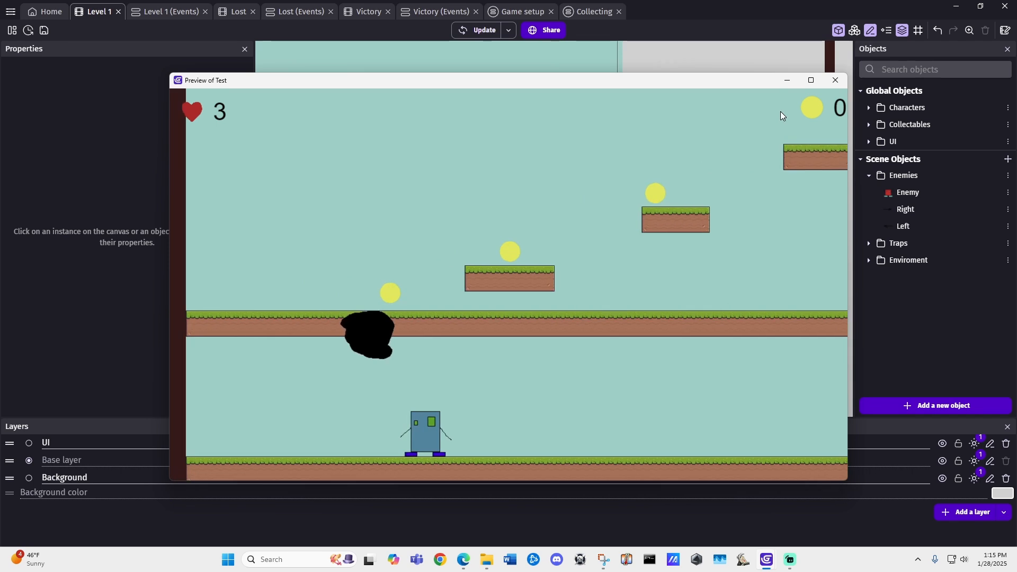
left_click(836, 80)
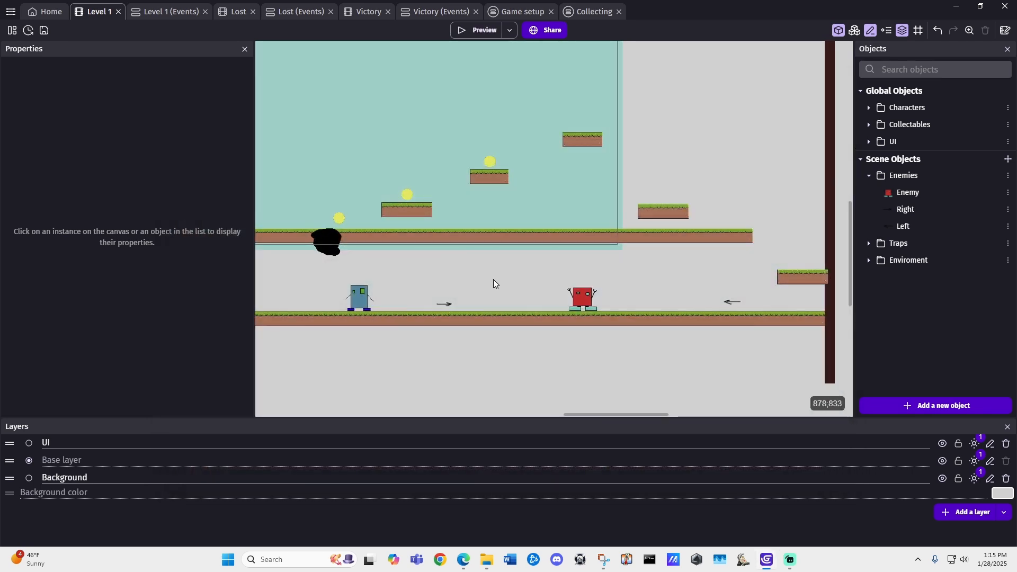
mouse_move(501, 269)
middle_mouse_down()
mouse_move(481, 281)
mouse_move(498, 284)
middle_mouse_up()
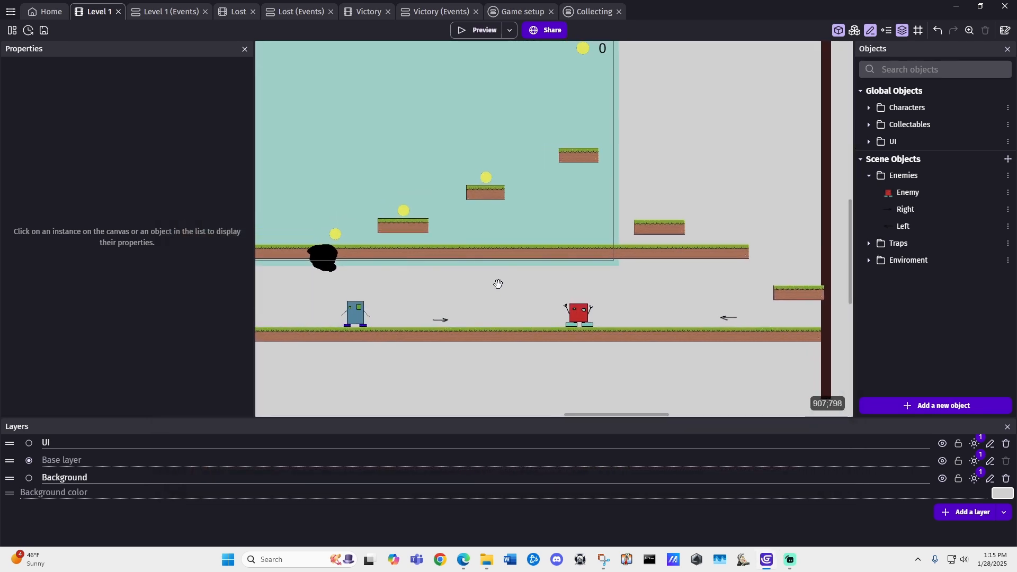